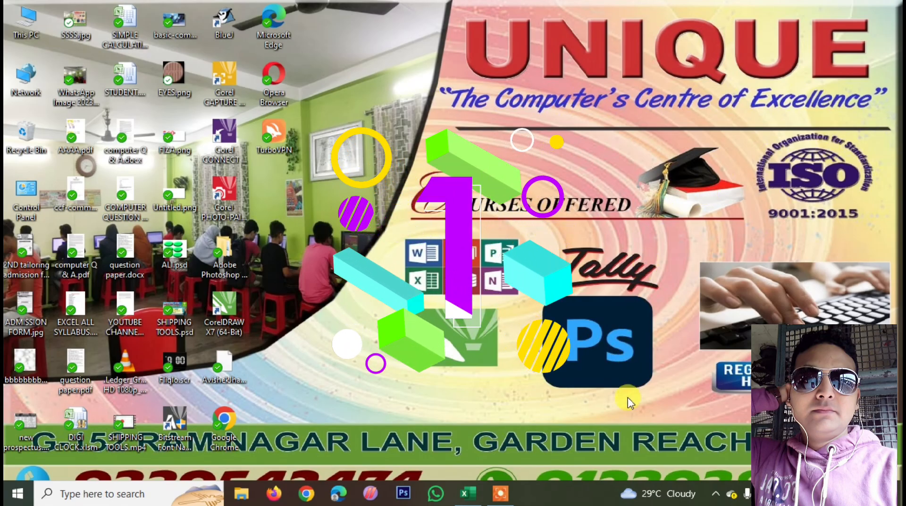
Switch to Excel and enter the headers YEAR, MATHES PLAYED and MATHES WON in cells B2, C2 and D2.
click(466, 494)
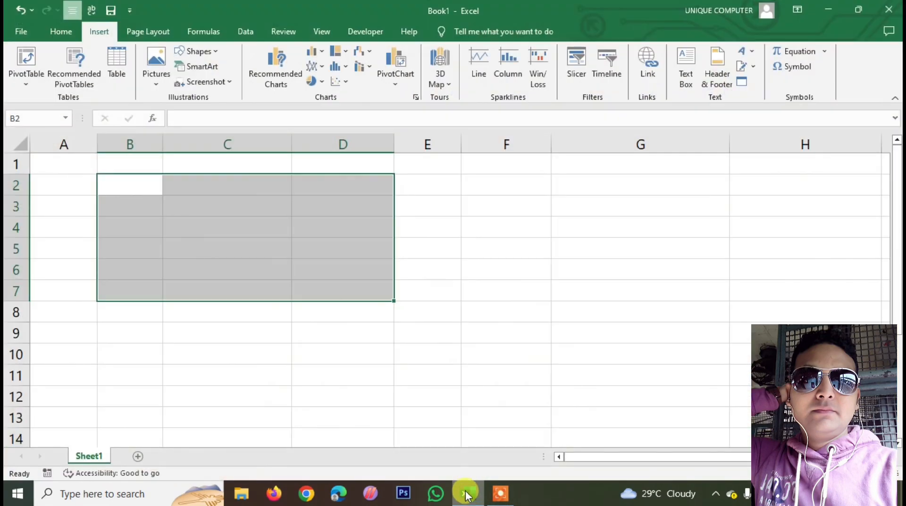
click(132, 183)
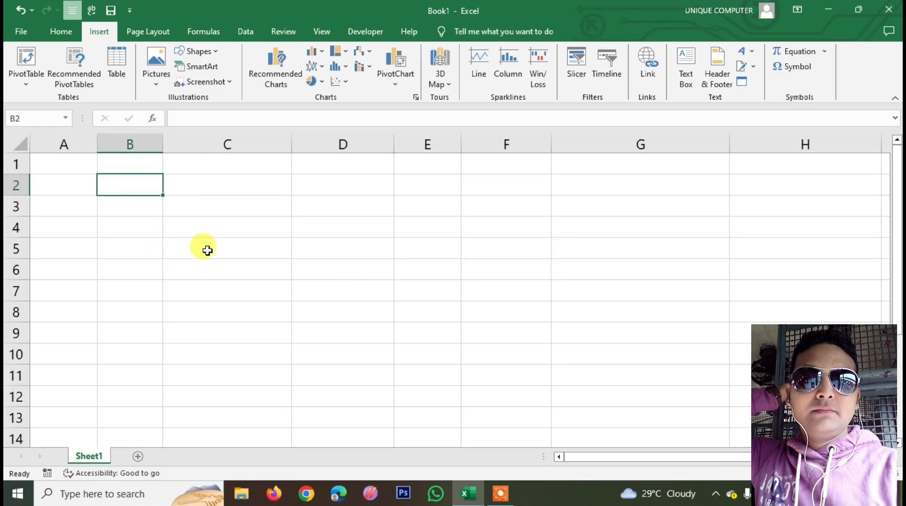
text(YEAR)
key(Tab)
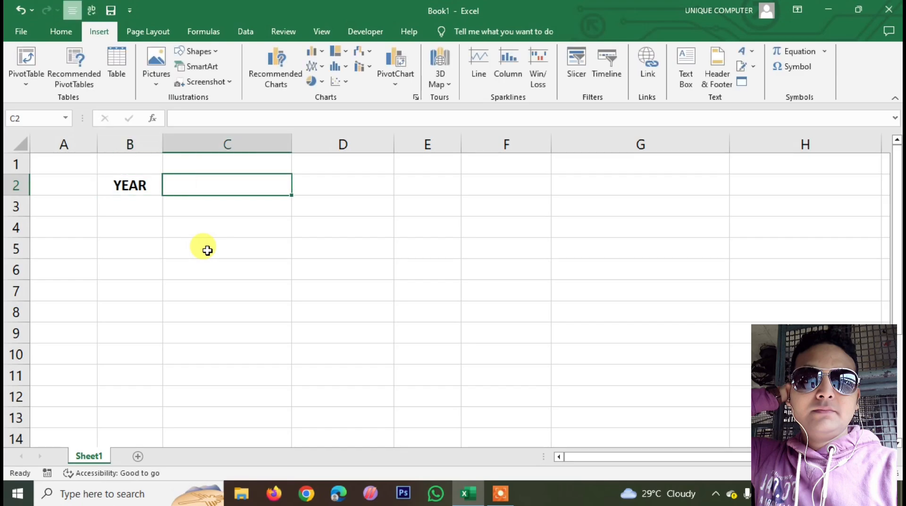
text(MAT)
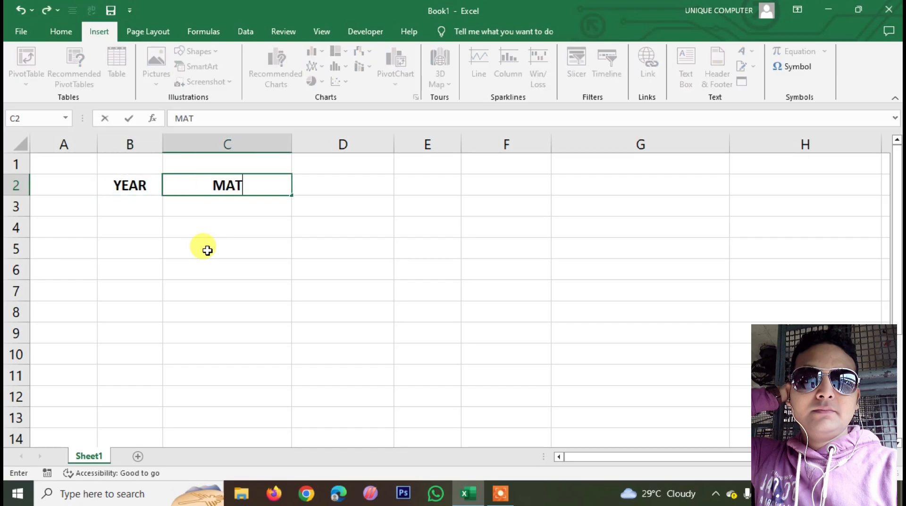
text(HES)
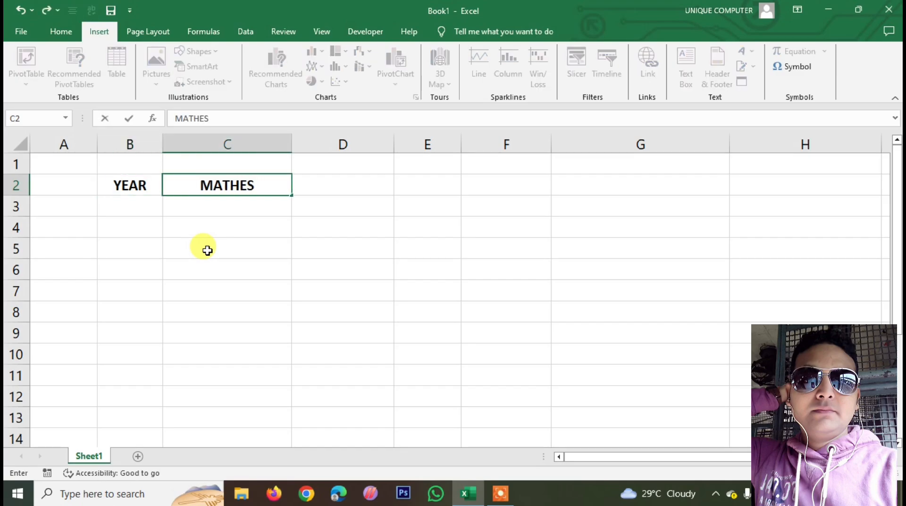
text( PLAYED)
key(Tab)
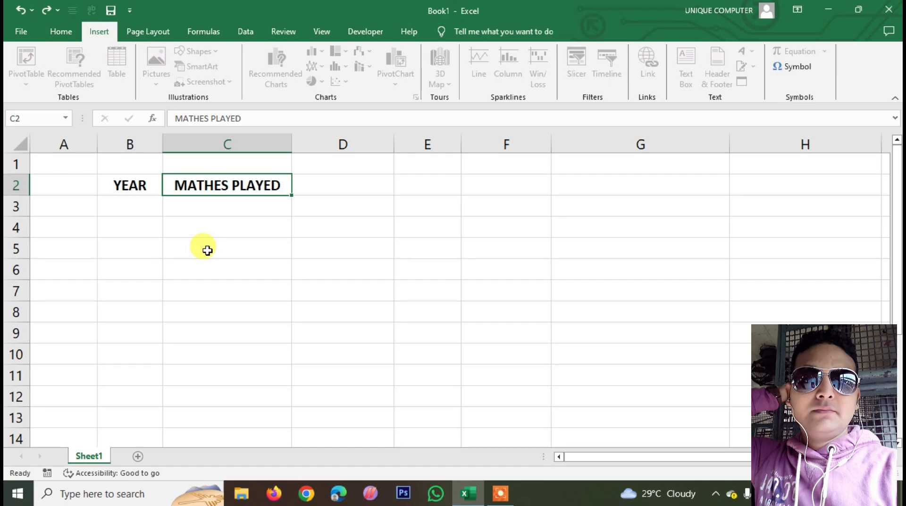
text(MATH)
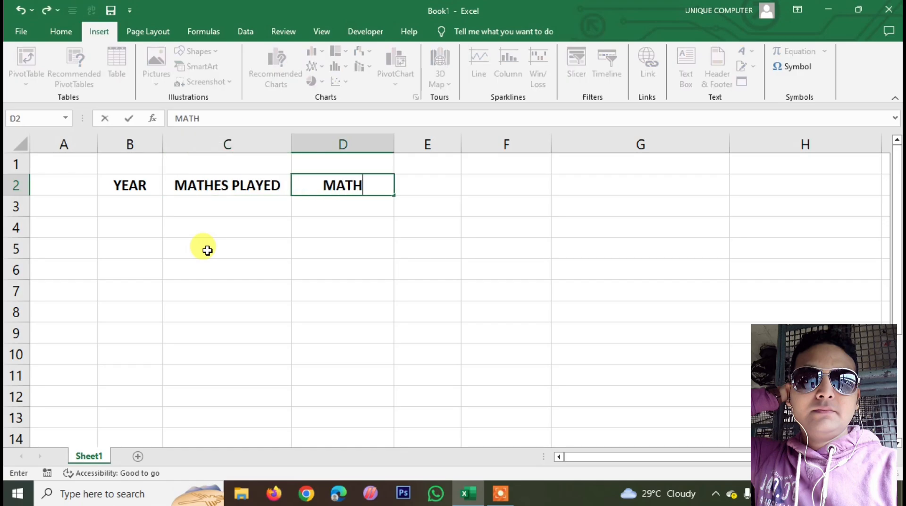
text(ES WORD)
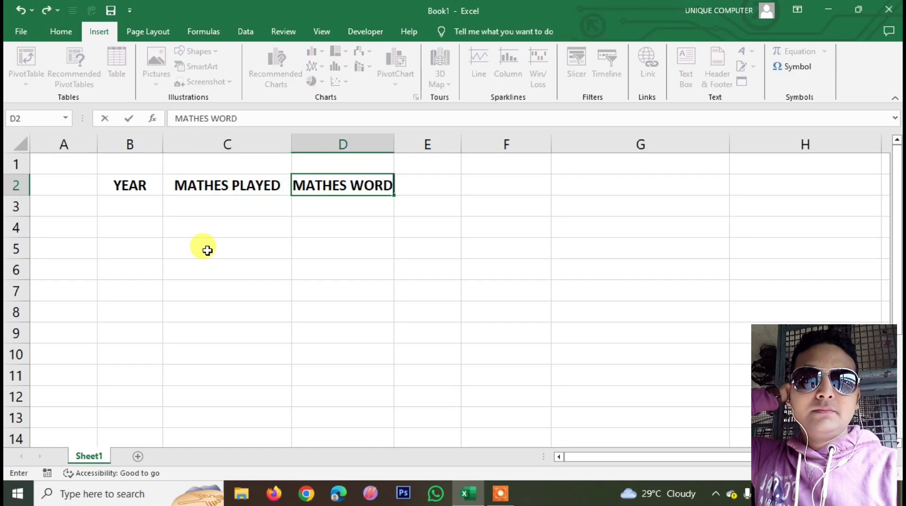
key(BackSpace)
key(BackSpace)
key(BackSpace)
text(ON)
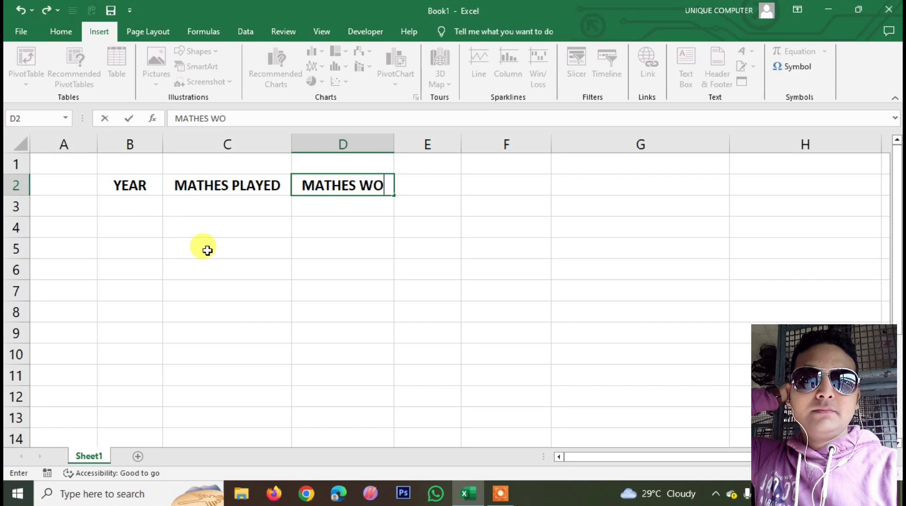
click(225, 251)
Enter 2020 and 2021 in B3 and B4, and fill the year series down to 2024 in B7.
click(115, 205)
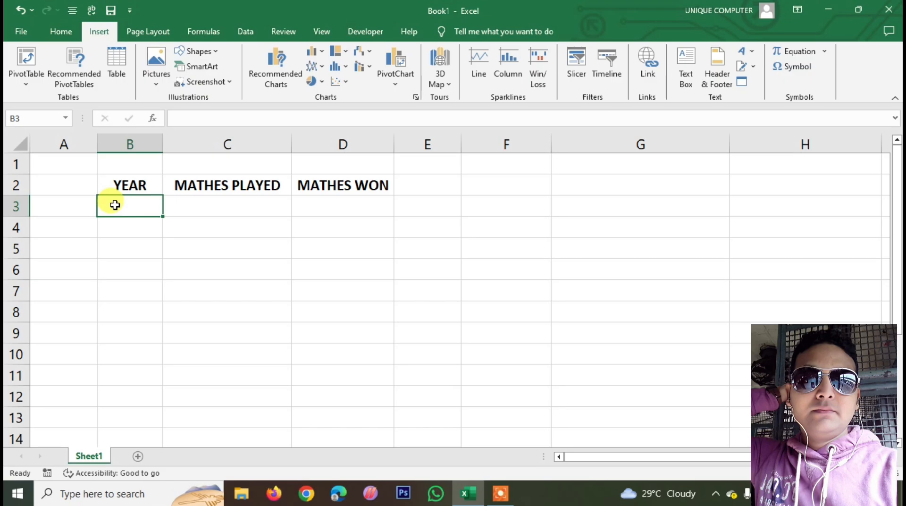
text(2020)
key(Return)
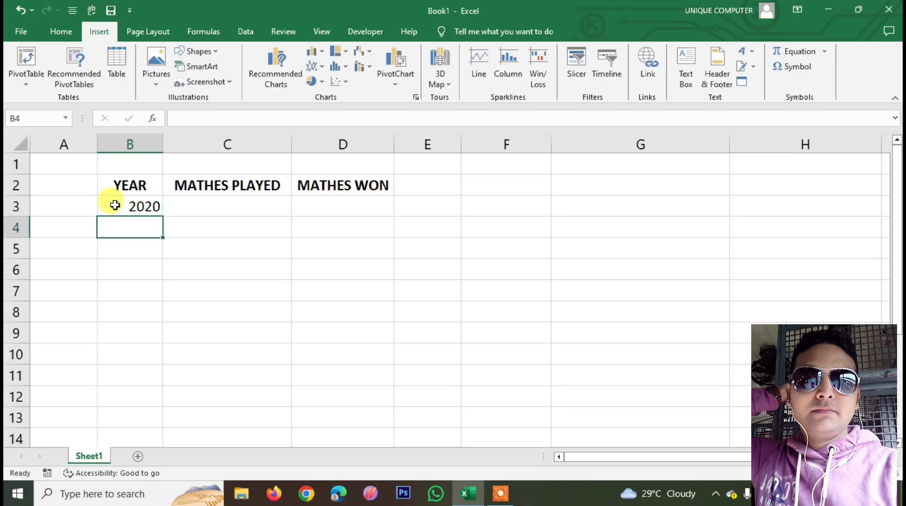
text(2021)
key(Return)
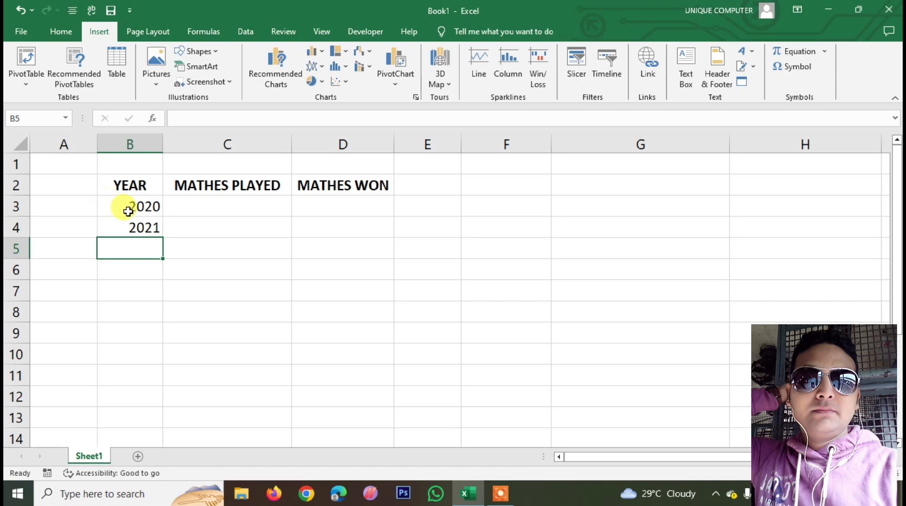
drag(125, 208, 182, 319)
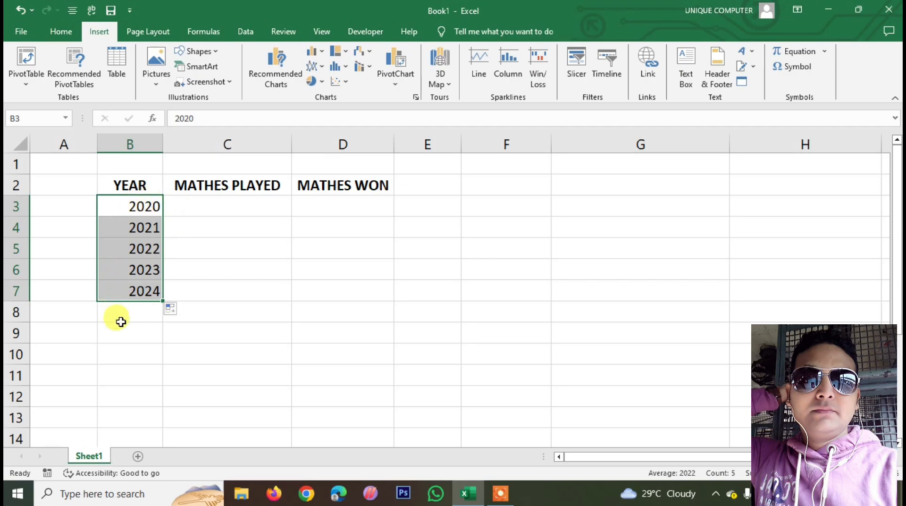
Enter the matches played for 2020 to 2024 in C3:C7: 25, 30, 20, 40 and 15.
click(251, 212)
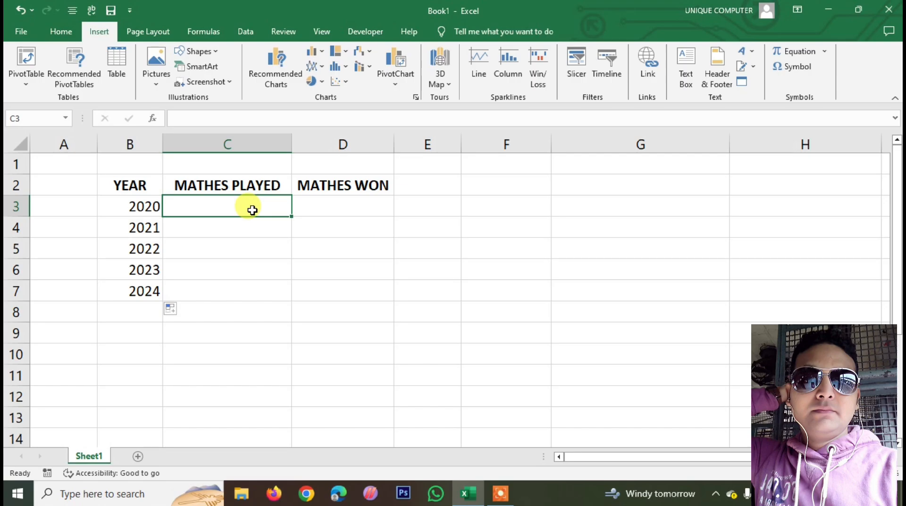
text(25)
key(Return)
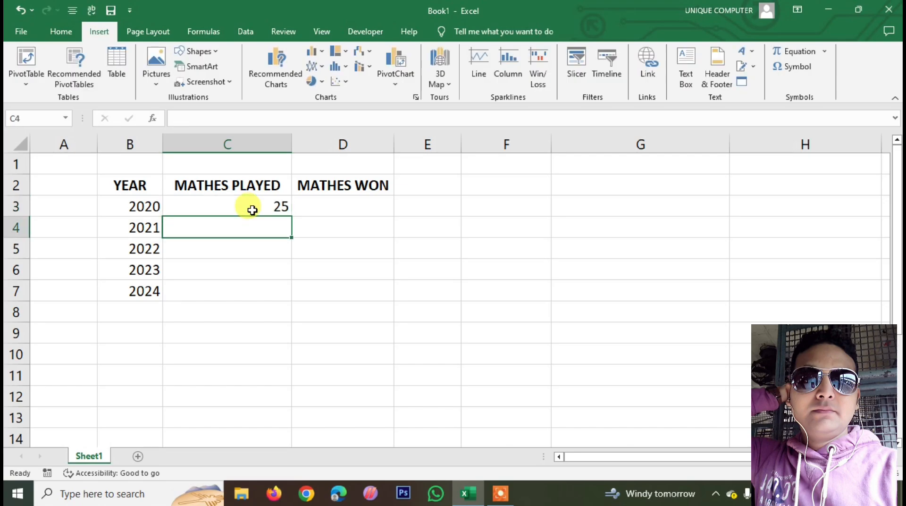
text(30)
key(Return)
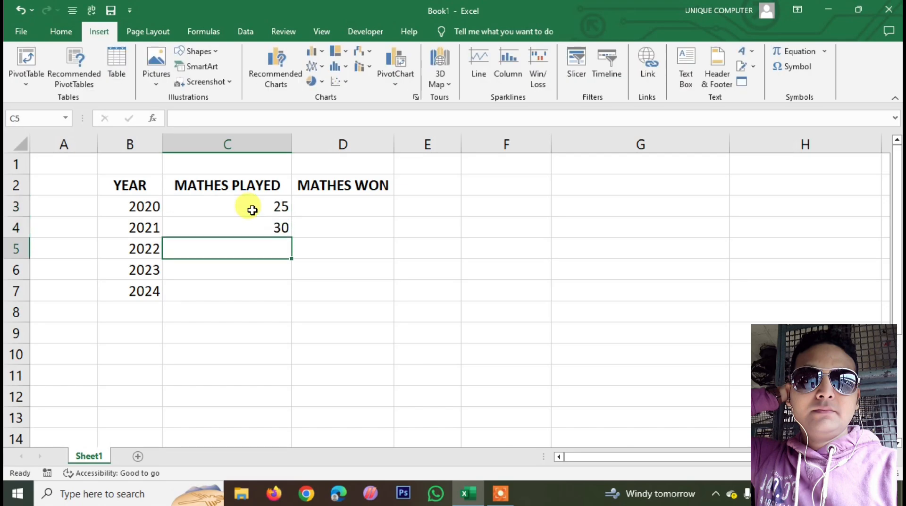
text(20)
key(Return)
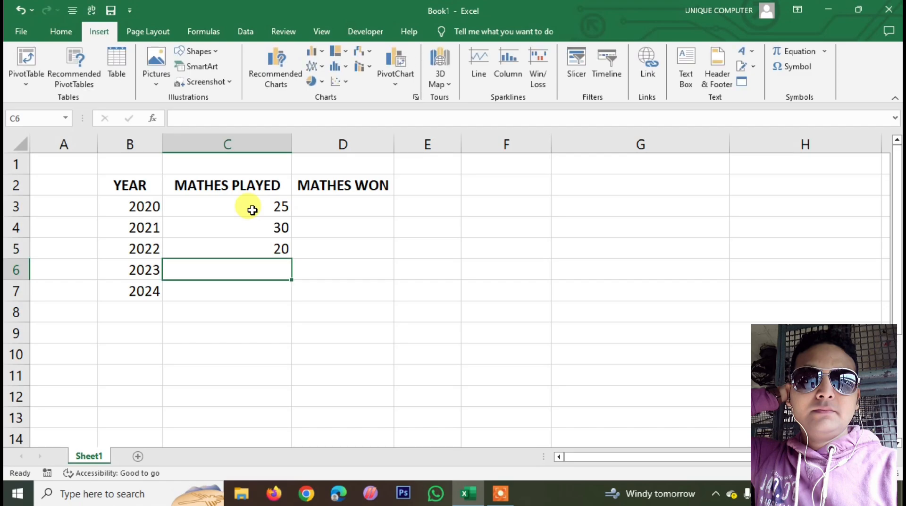
text(40)
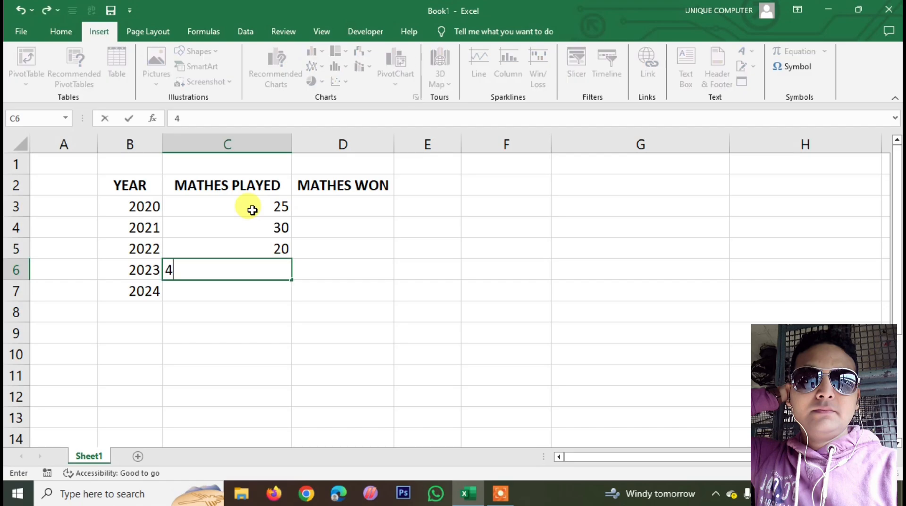
key(Return)
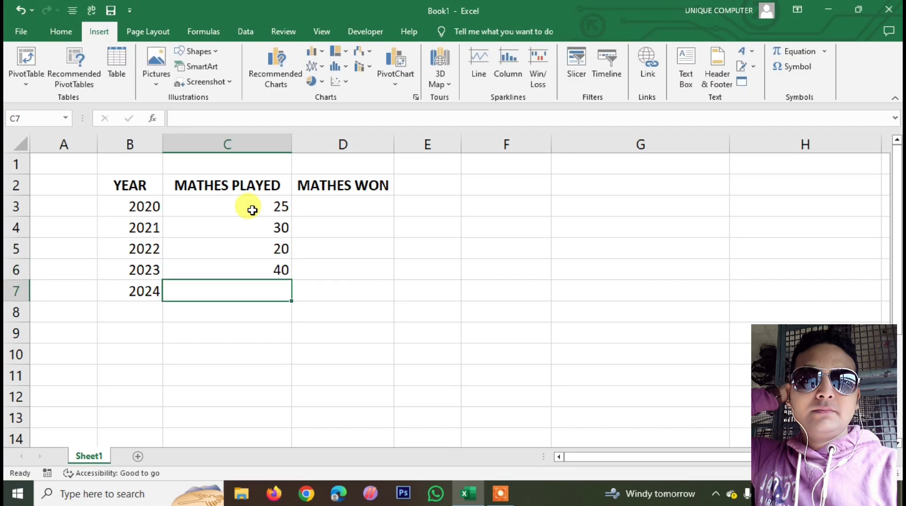
text(15)
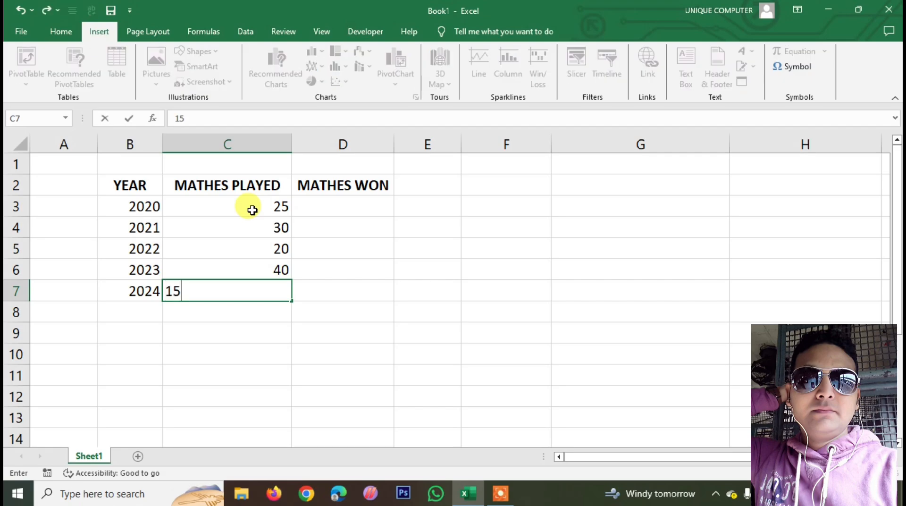
key(Right)
Enter the matches won for 2020 to 2024 in D3:D7: 10, 14, 16, 25 and 13.
key(Up)
key(Up)
key(Up)
key(Up)
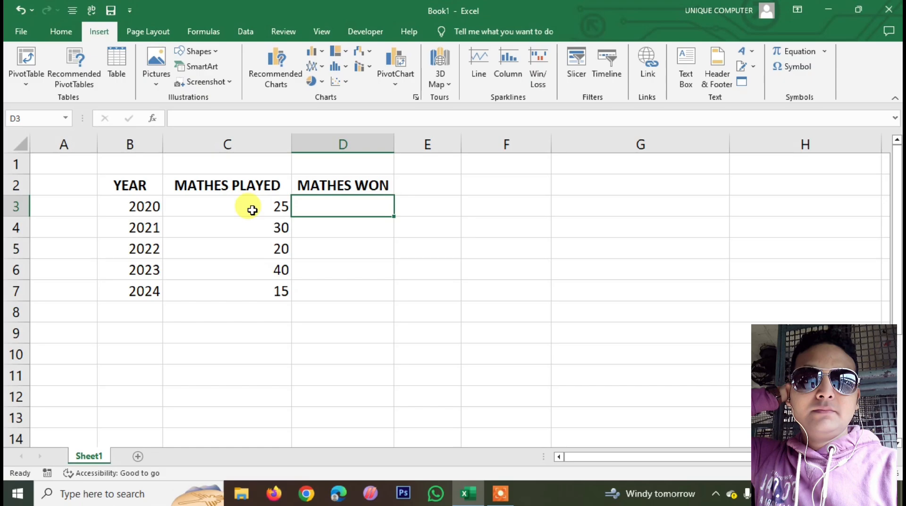
text(10)
key(Return)
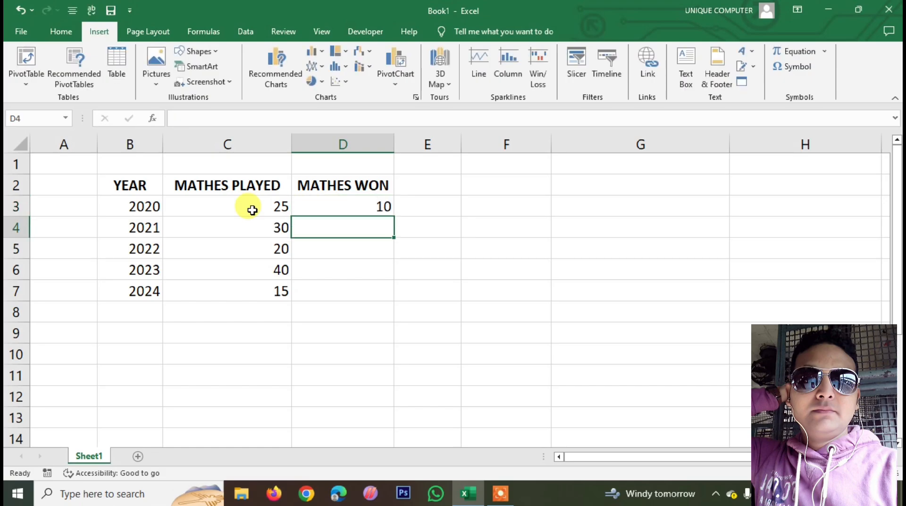
text(14)
key(Return)
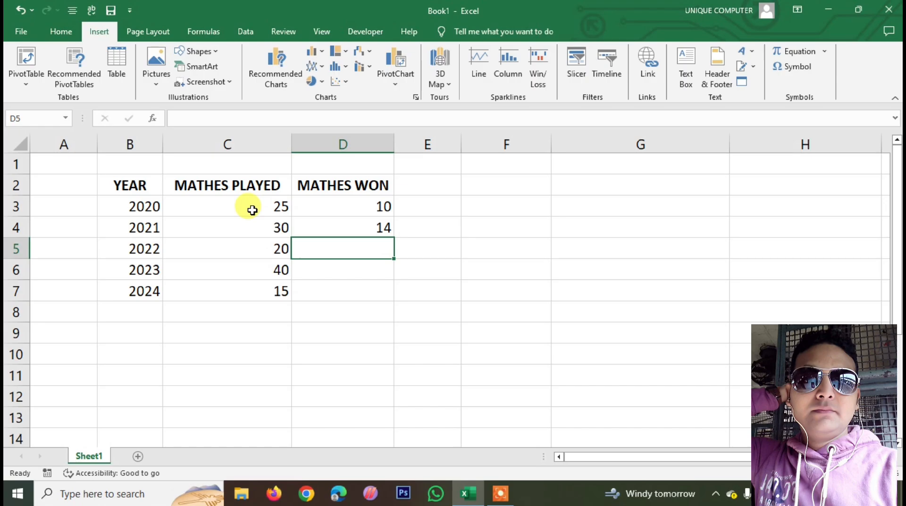
text(16)
key(Return)
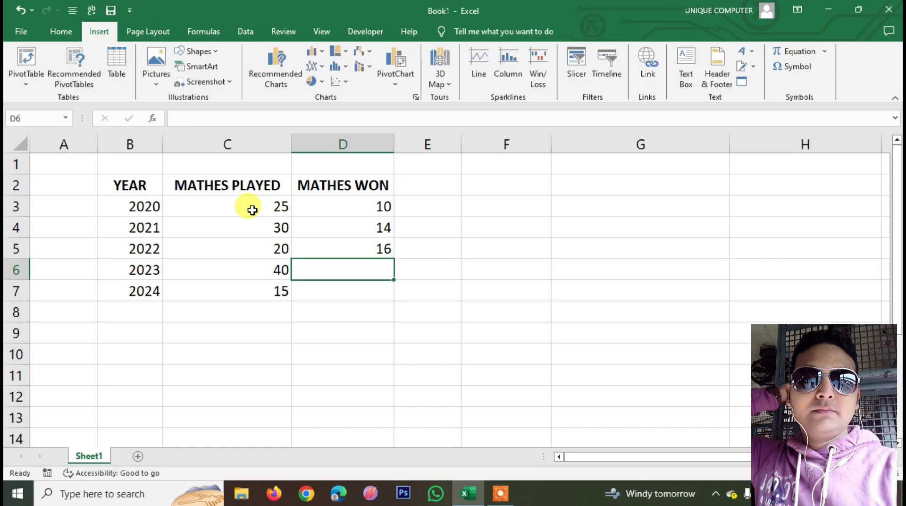
text(25)
key(Return)
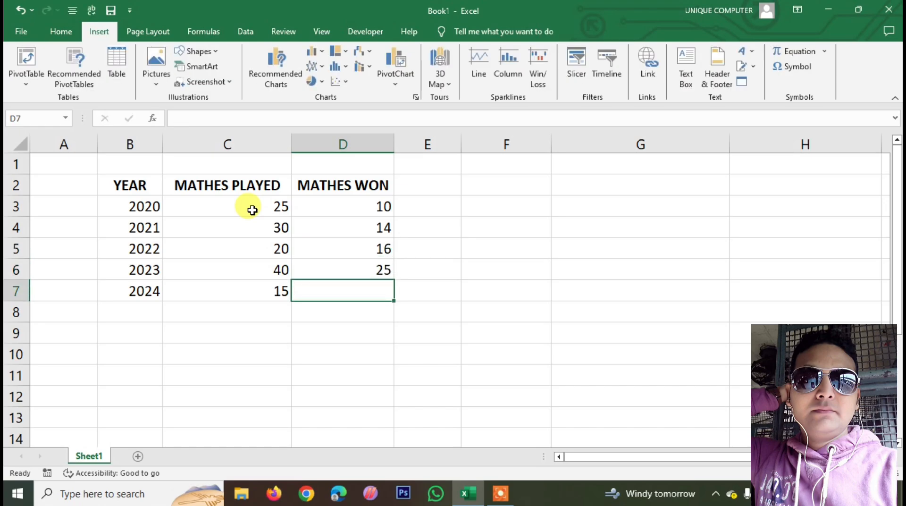
text(13)
key(Return)
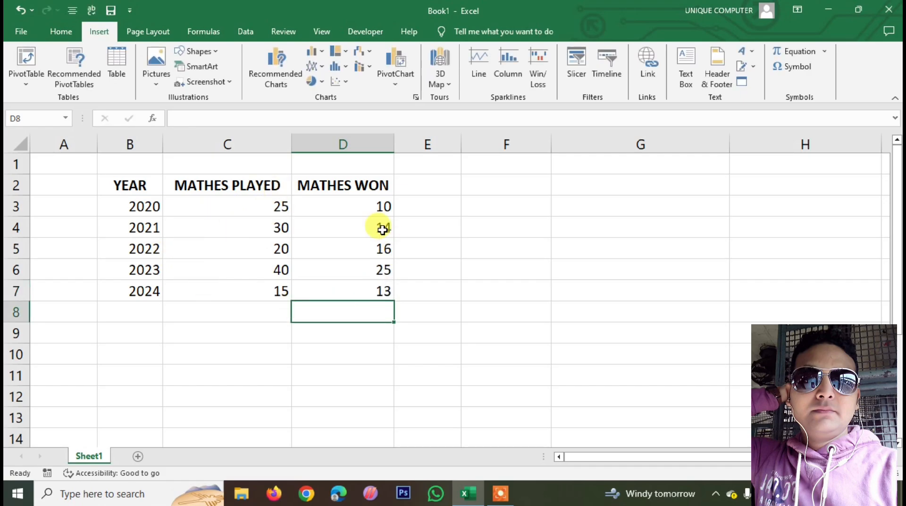
Insert a 2-D Stacked Line chart from B2:D7, reduce its size and place it beside the table over columns E to H.
drag(127, 186, 369, 292)
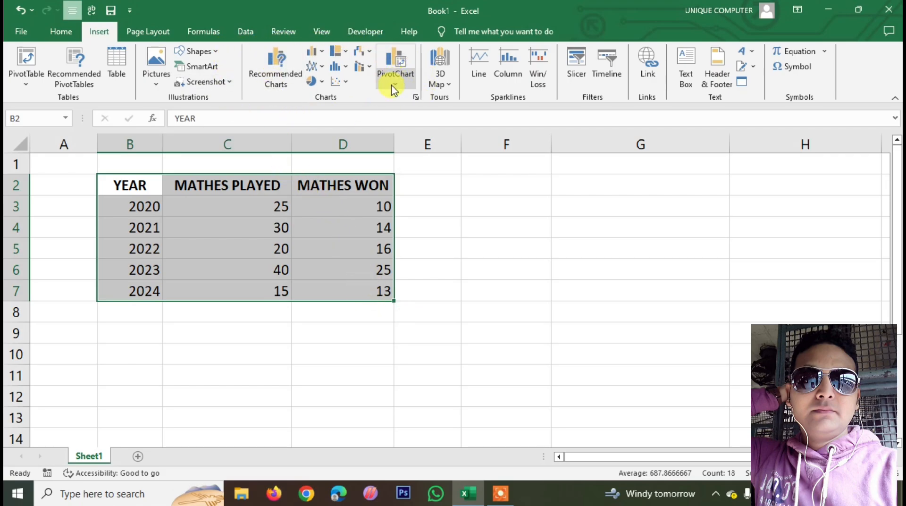
click(324, 68)
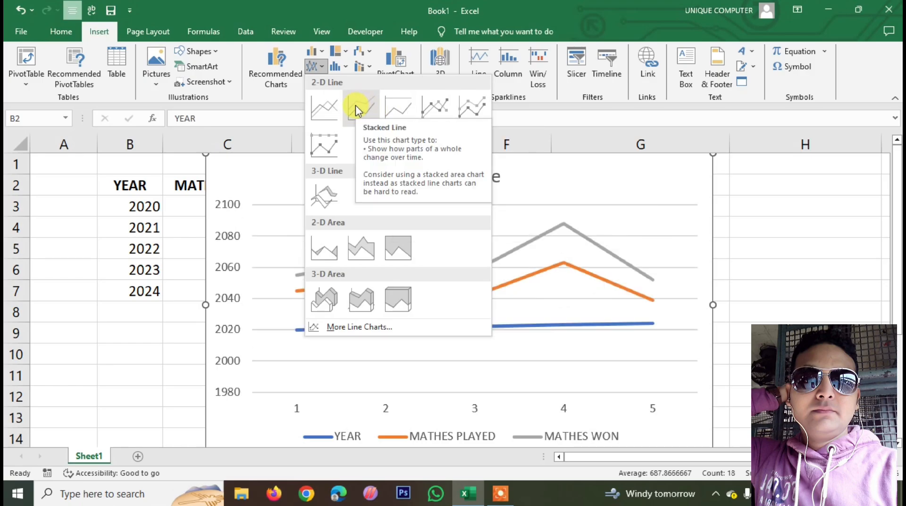
click(357, 109)
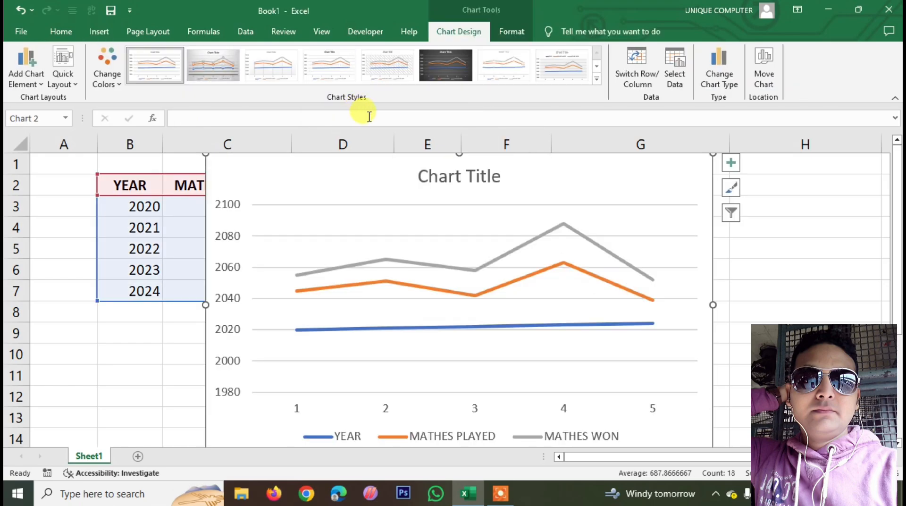
drag(205, 154, 296, 211)
drag(385, 238, 514, 191)
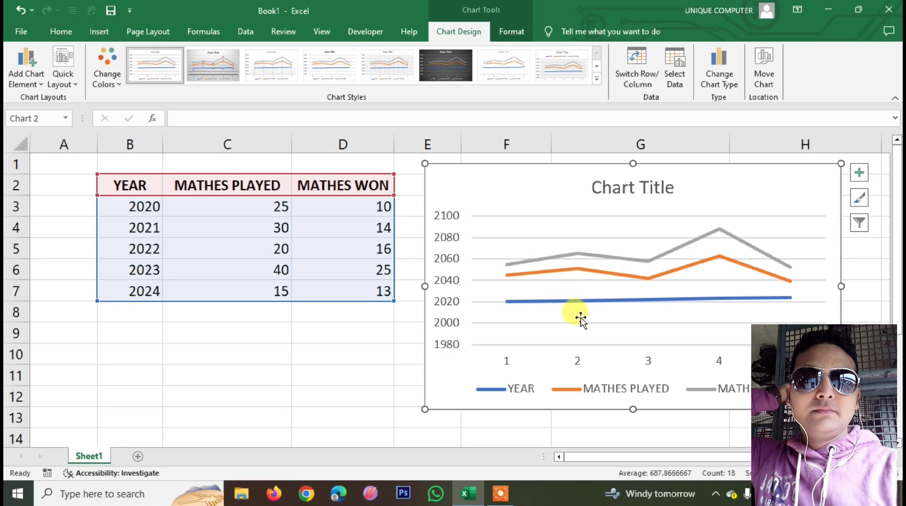
Apply chart Style 2 to the line chart and shrink it to a small chart over columns G and H, rows 1 to 7.
click(389, 81)
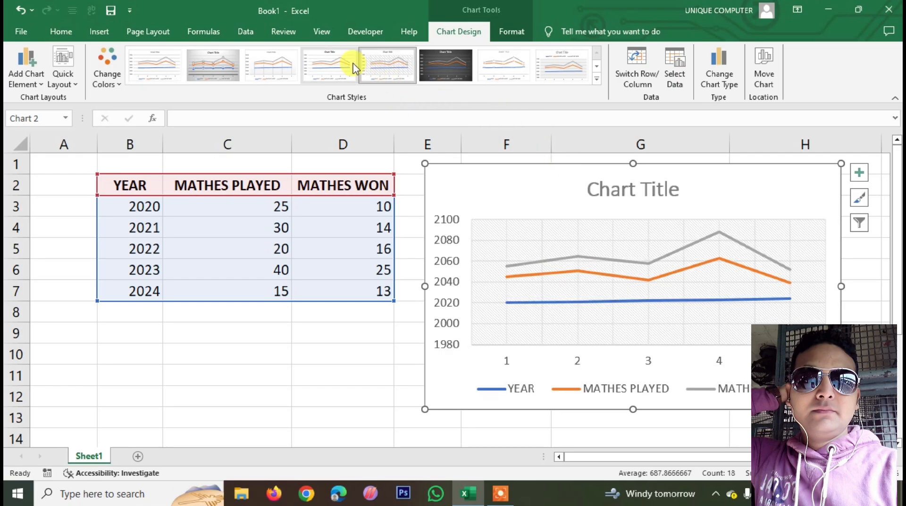
click(283, 65)
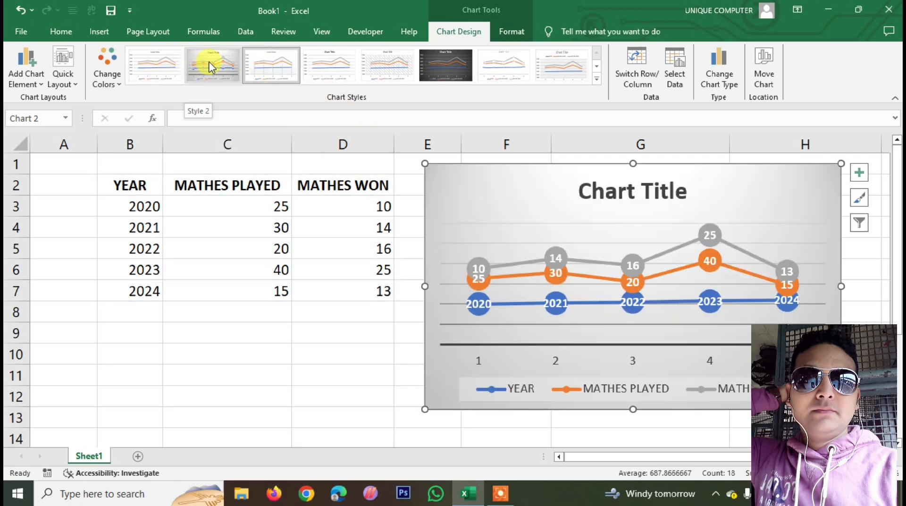
click(211, 66)
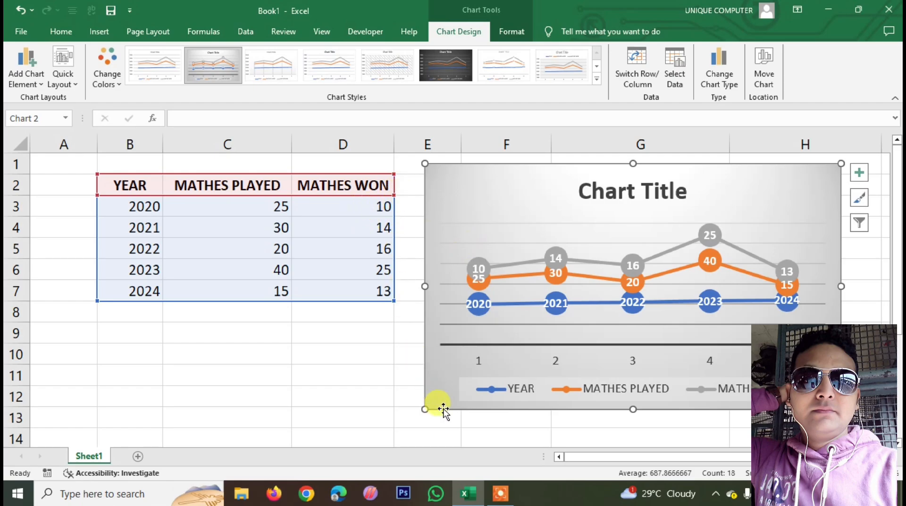
drag(421, 408, 623, 286)
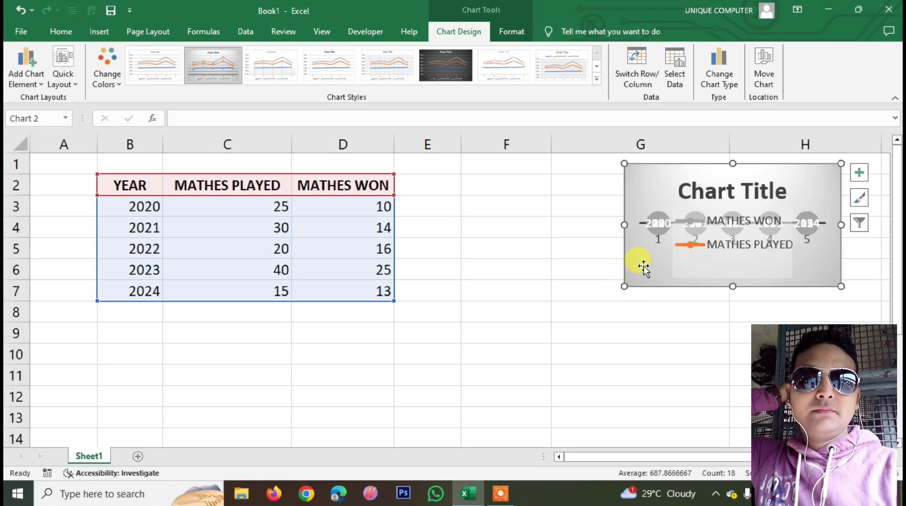
drag(770, 285, 791, 286)
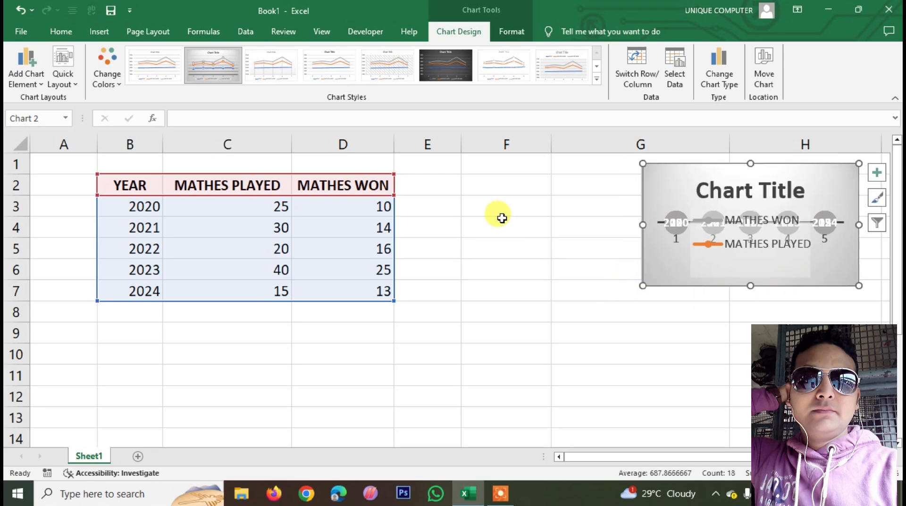
Insert a 2-D Clustered Column chart from the table range B2:D7.
click(445, 185)
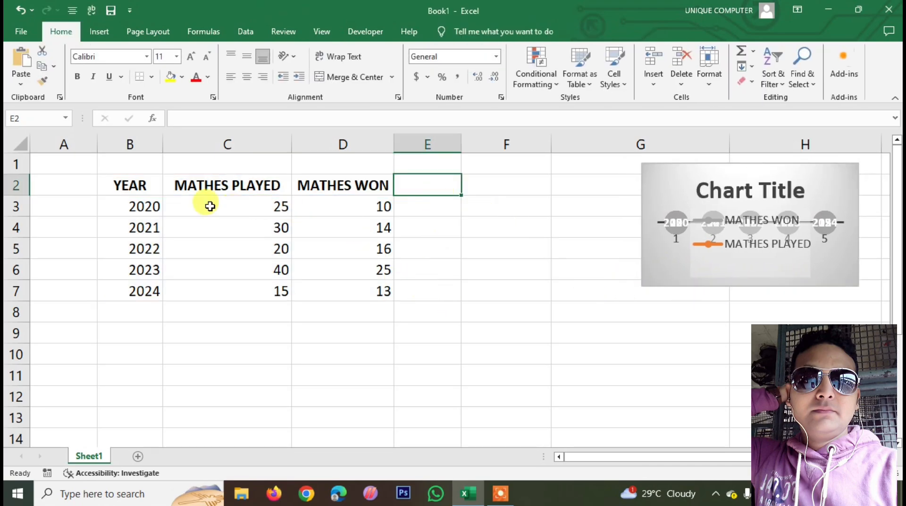
drag(141, 184, 347, 291)
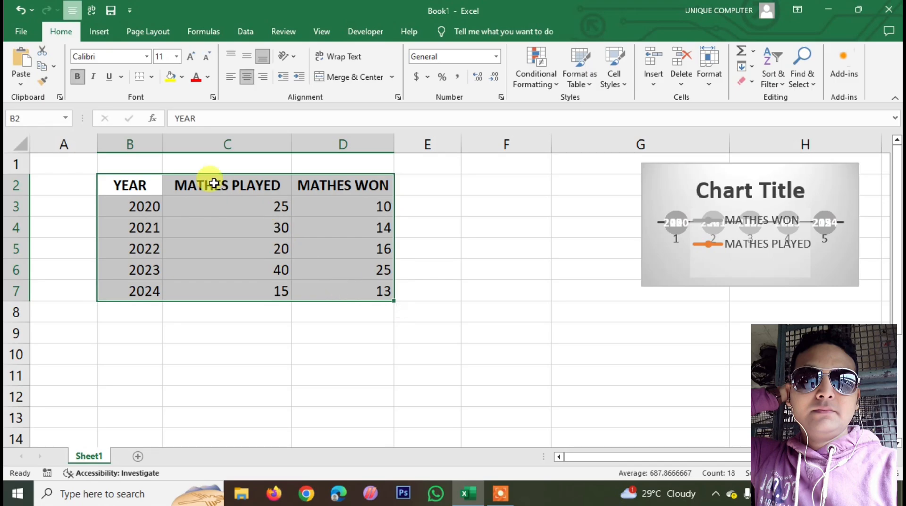
click(99, 34)
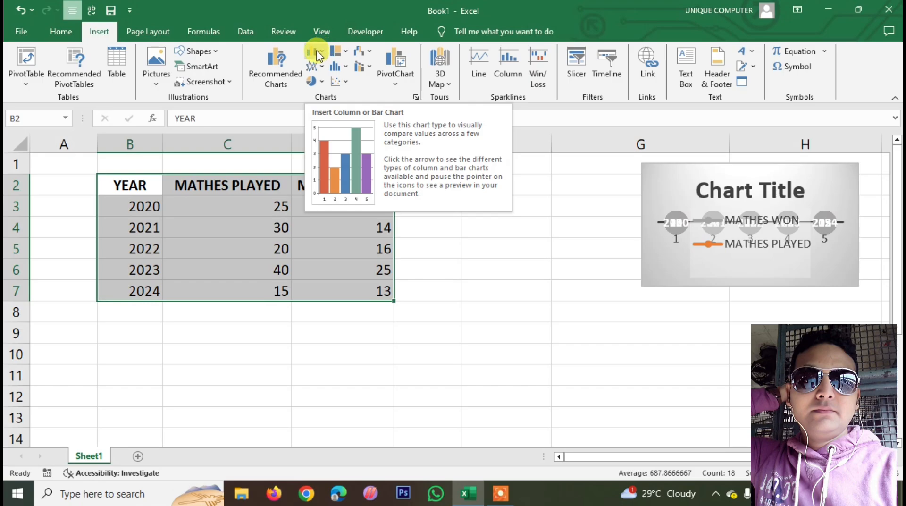
click(317, 52)
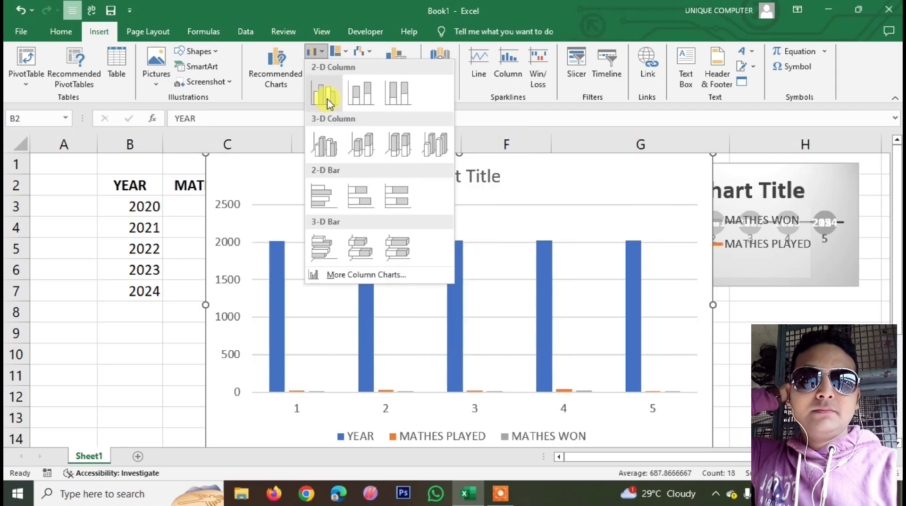
click(327, 100)
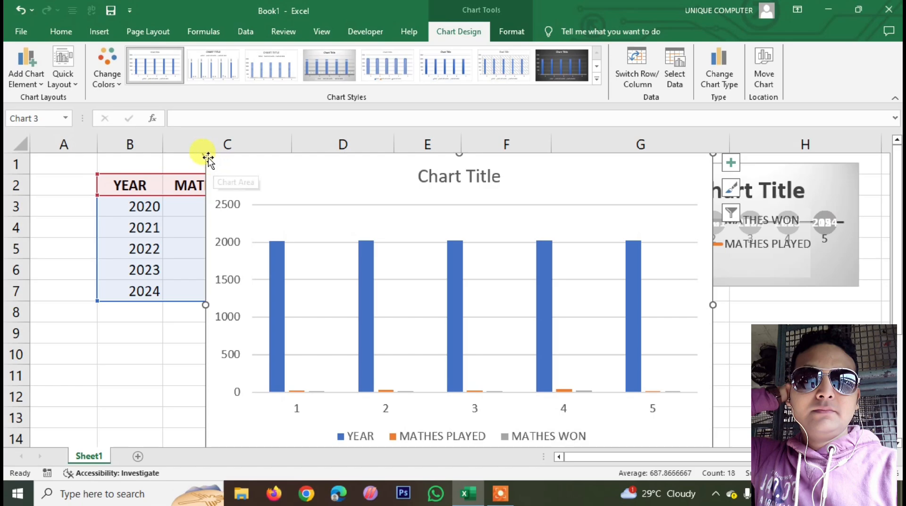
Shrink the new column chart and place it beside the table over columns E to G, rows 3 to 12.
drag(206, 152, 430, 315)
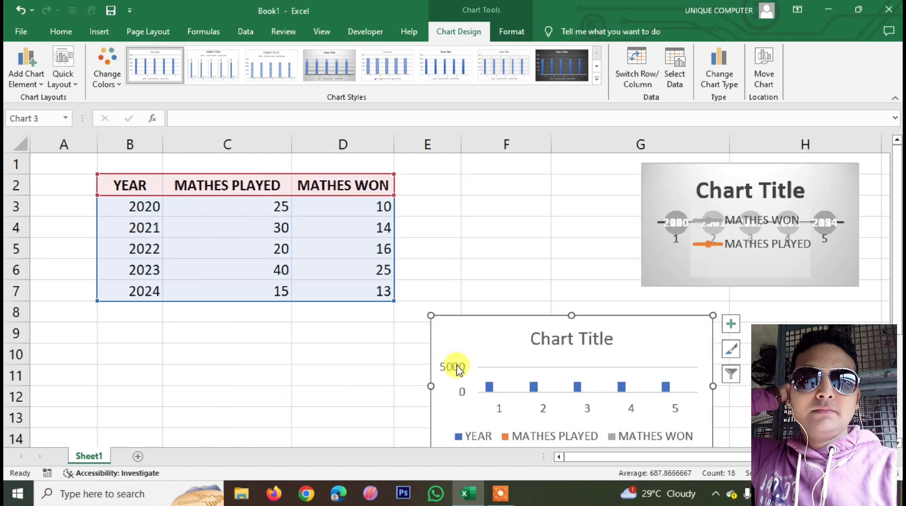
drag(492, 371, 486, 331)
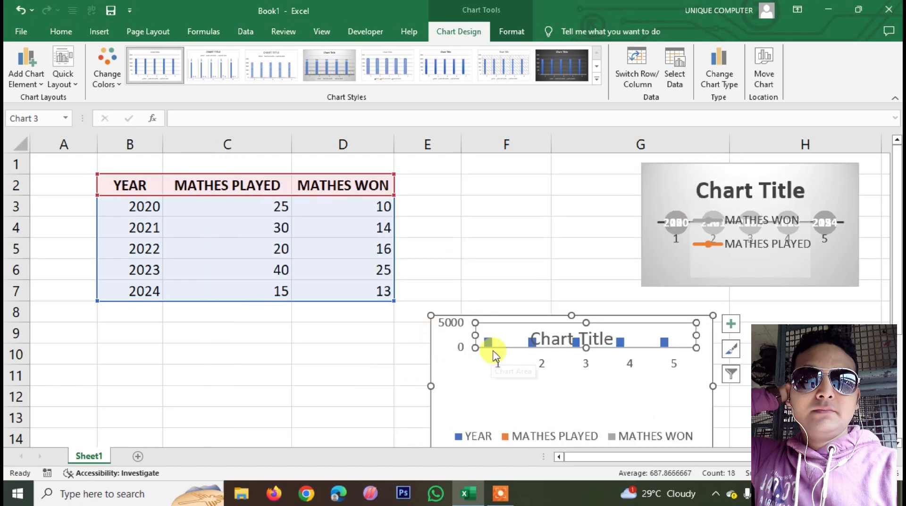
key(ctrl+z)
drag(426, 312, 457, 330)
drag(585, 332, 489, 195)
drag(543, 372, 542, 397)
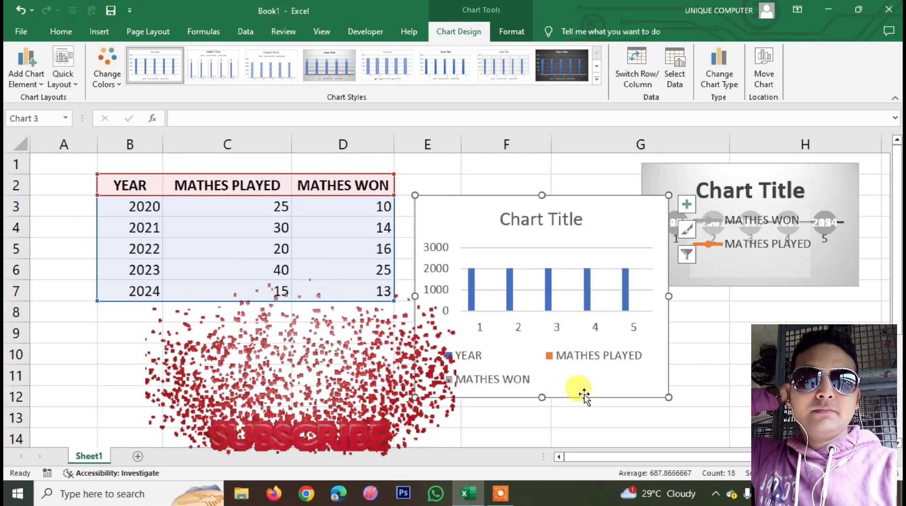
Examine the column chart legend's text fill, text effects and text box formatting options, including vertical alignment and text direction.
click(519, 384)
double_click(519, 385)
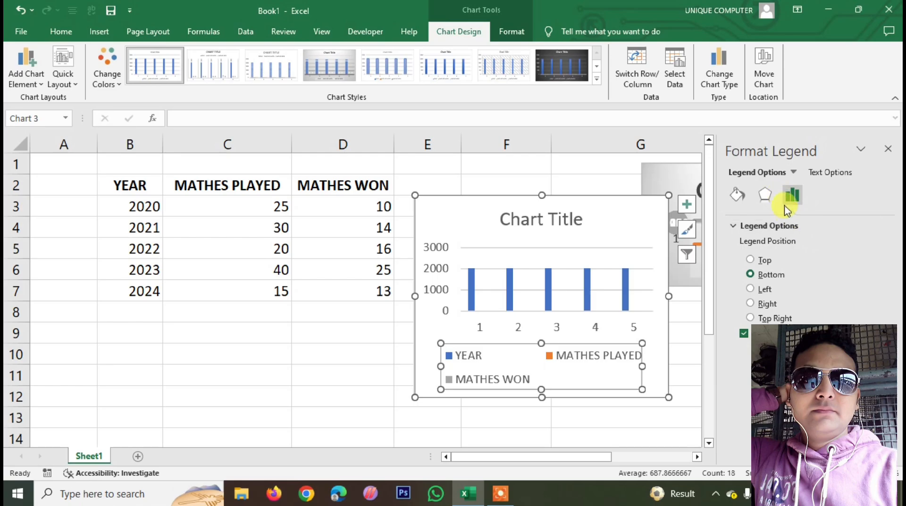
click(829, 174)
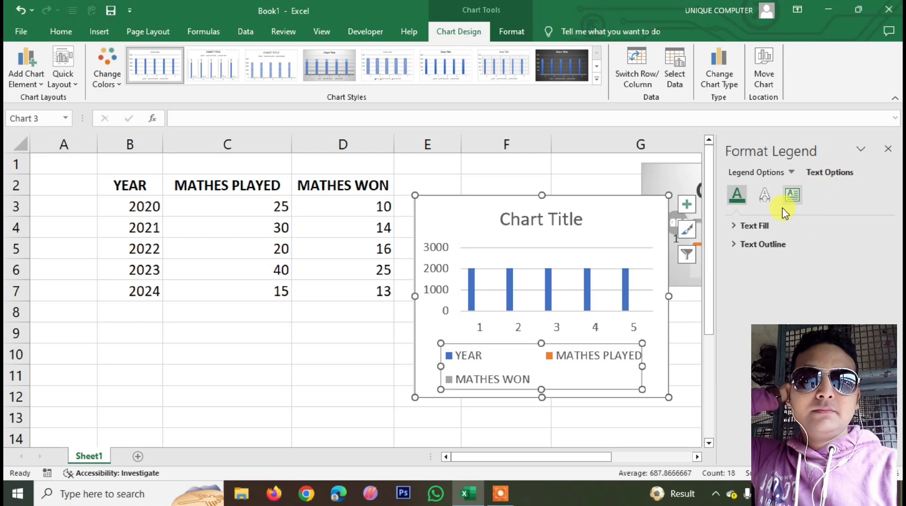
click(755, 226)
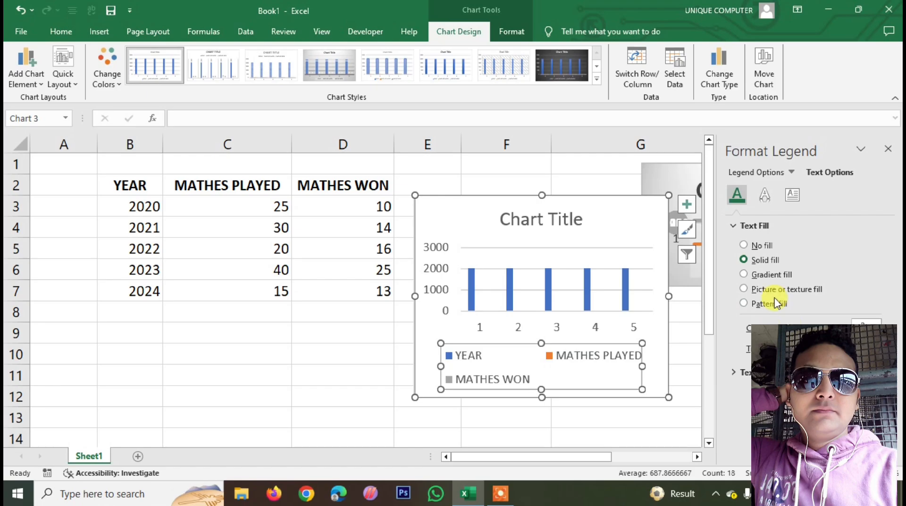
click(767, 195)
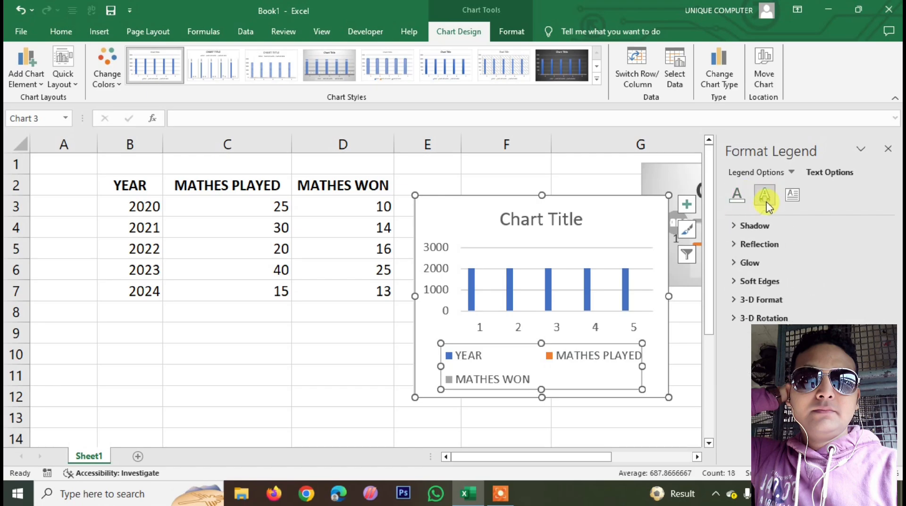
click(791, 195)
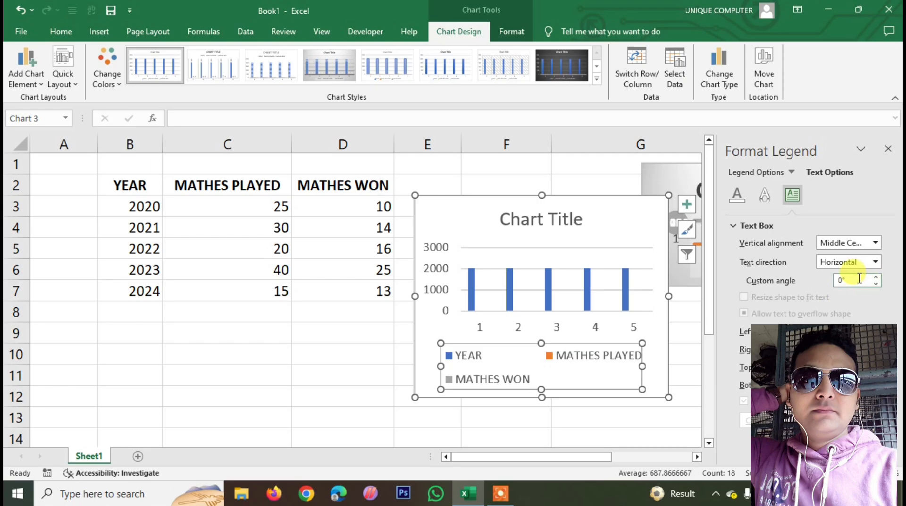
click(875, 244)
click(875, 244)
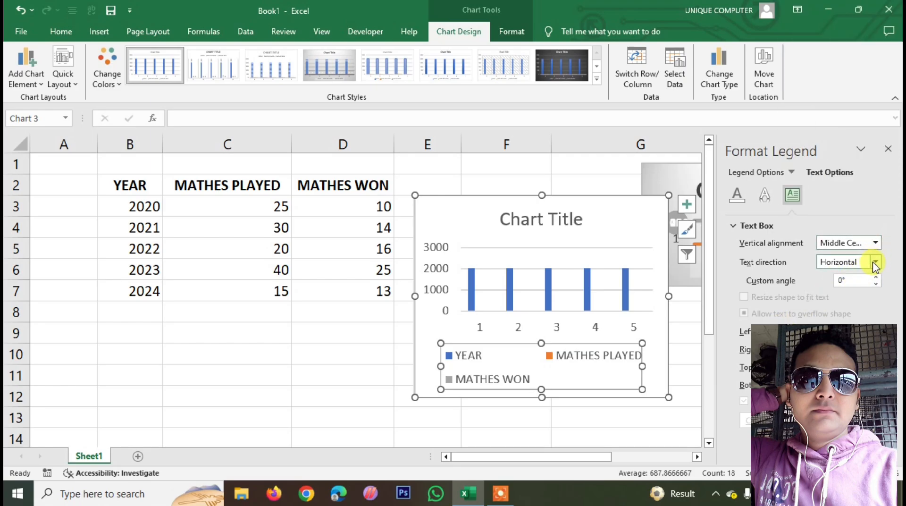
click(875, 262)
click(875, 262)
click(875, 262)
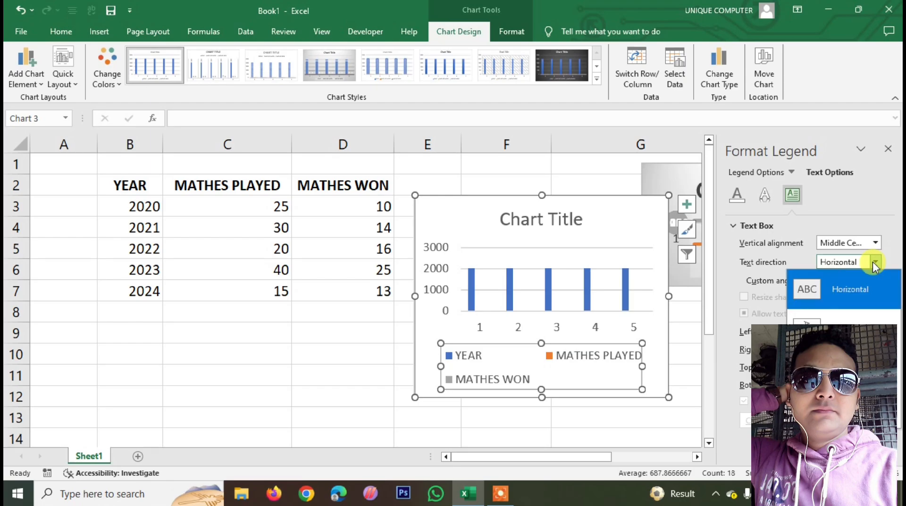
click(843, 291)
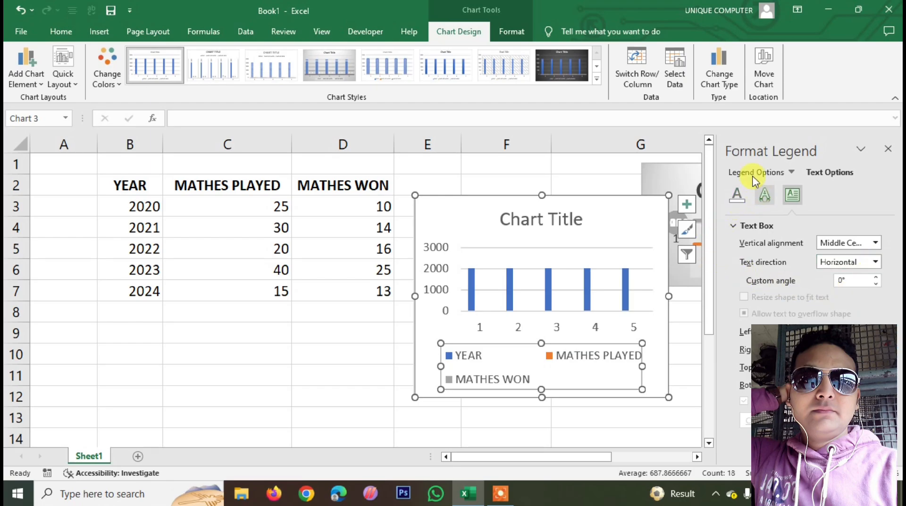
click(888, 149)
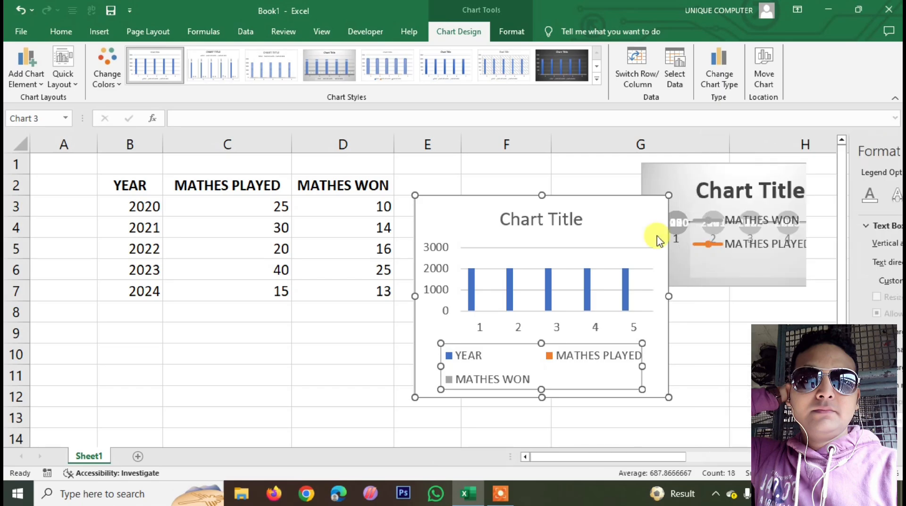
Reduce the font size of the column chart's legend to 3.
click(60, 30)
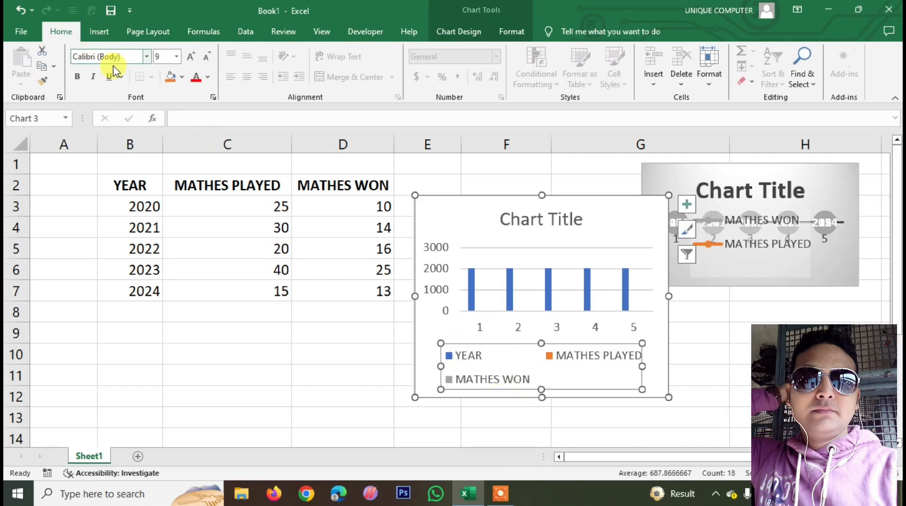
click(207, 56)
click(207, 57)
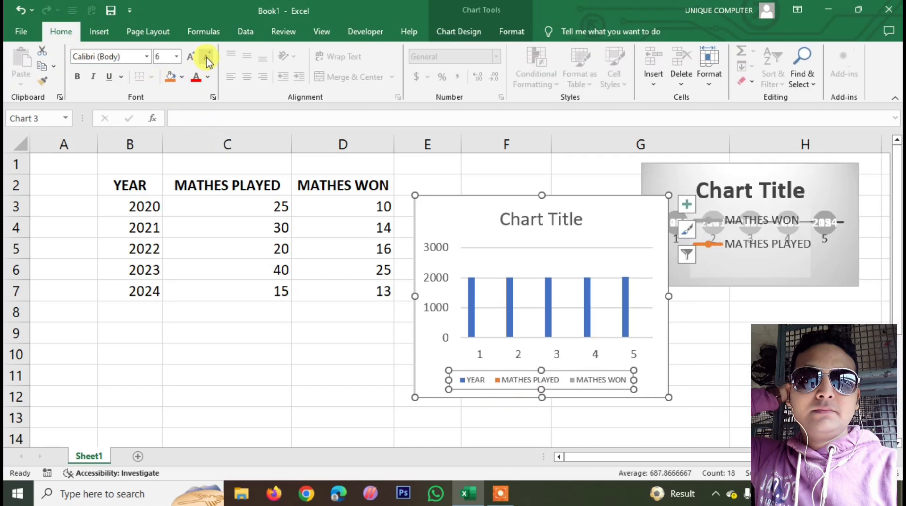
click(208, 57)
click(208, 56)
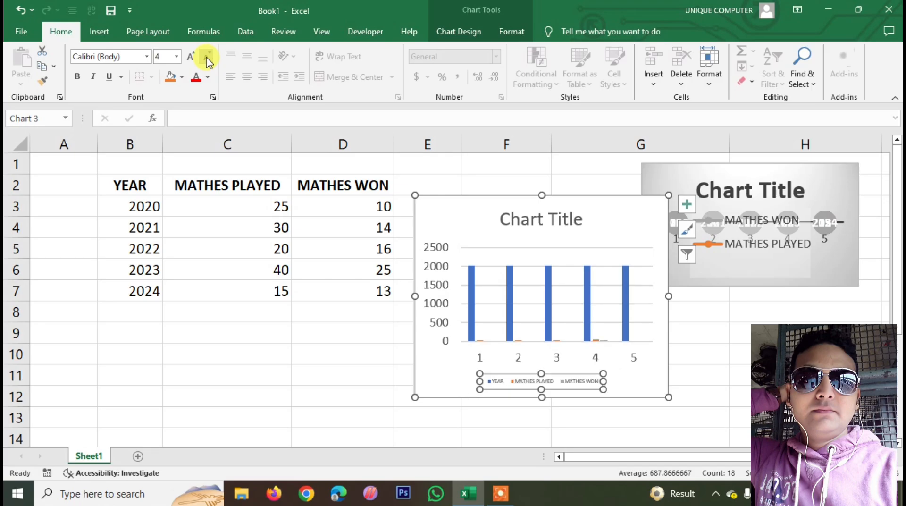
click(207, 56)
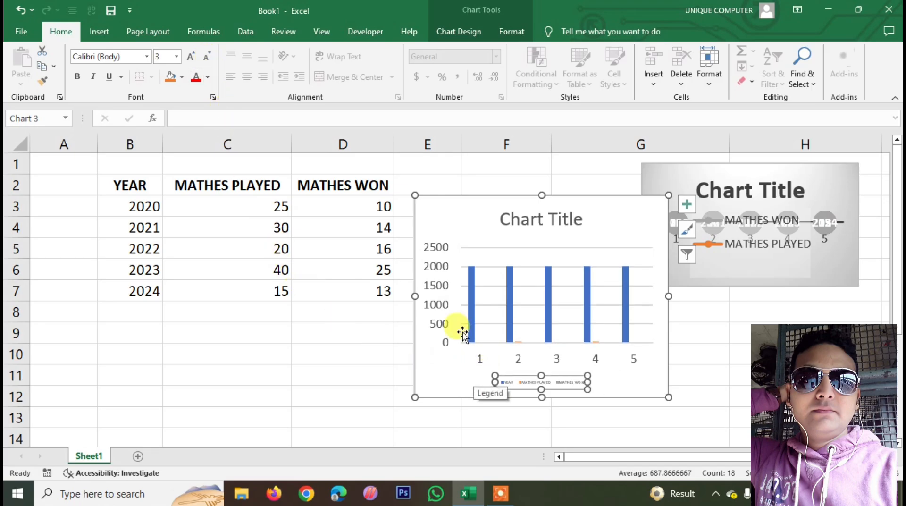
Change the 2020 figures, setting matches won in D3 to 20 and matches played in C3 to 15.
click(259, 206)
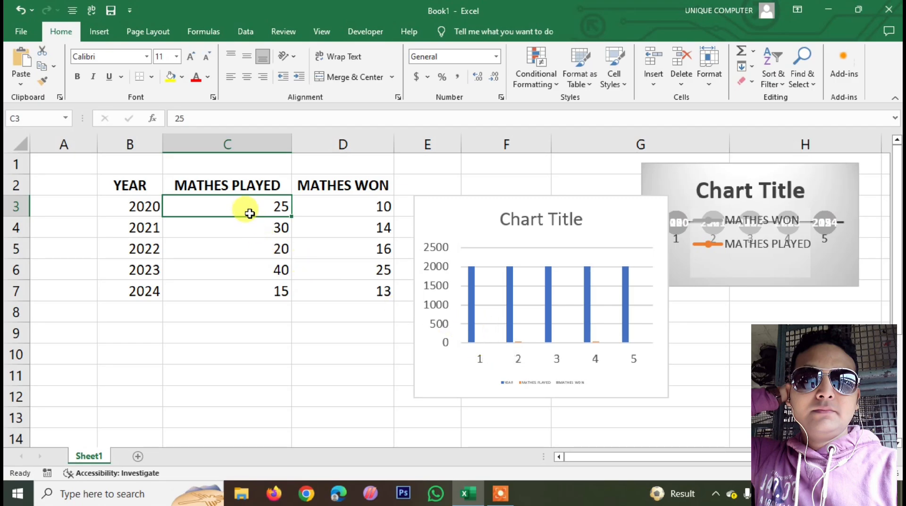
click(348, 207)
text(20)
key(Return)
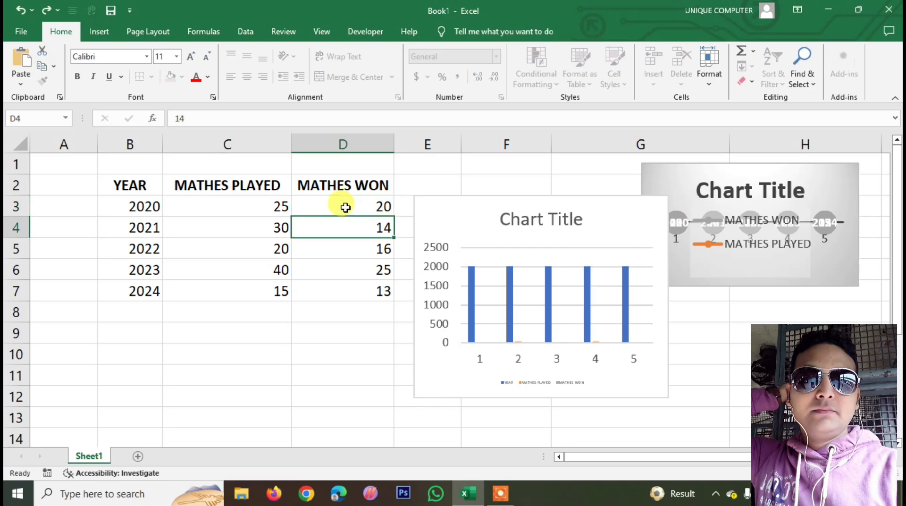
click(233, 203)
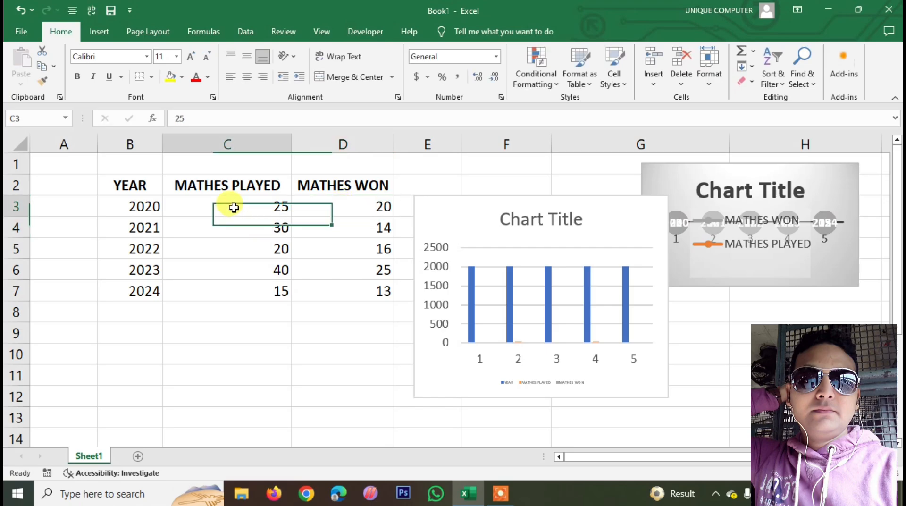
text(15)
key(Return)
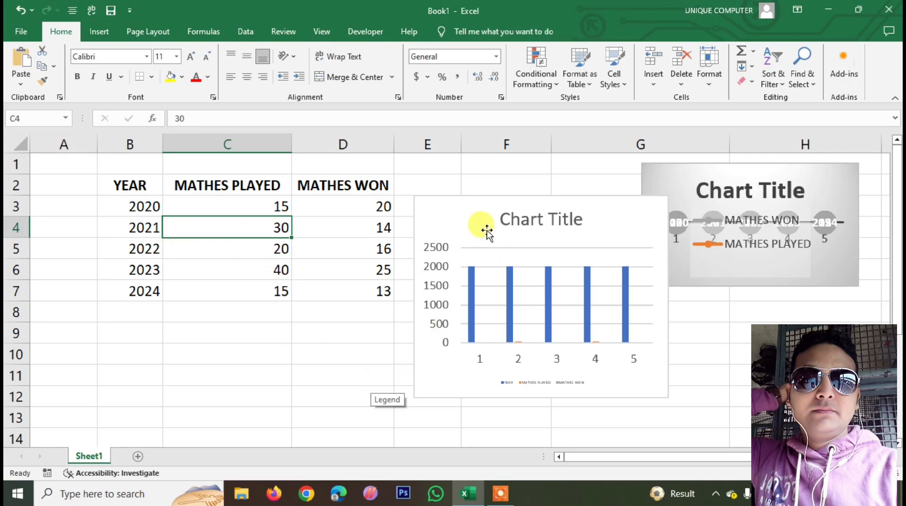
Replace the column chart's title with COLUMN.
click(528, 220)
text(COLUMN)
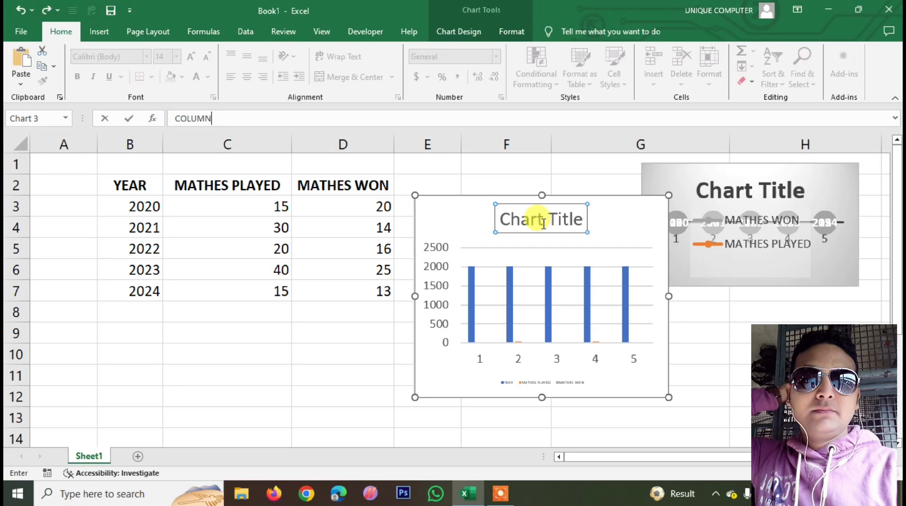
key(Return)
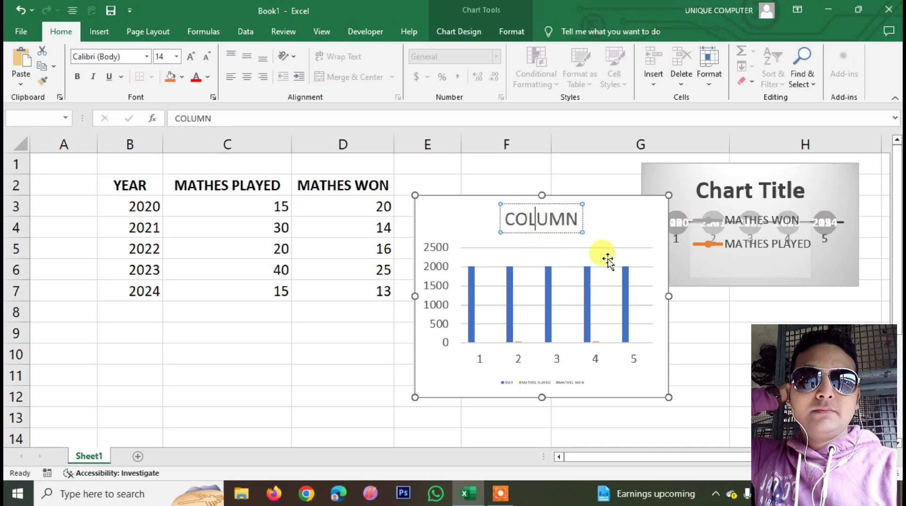
click(716, 330)
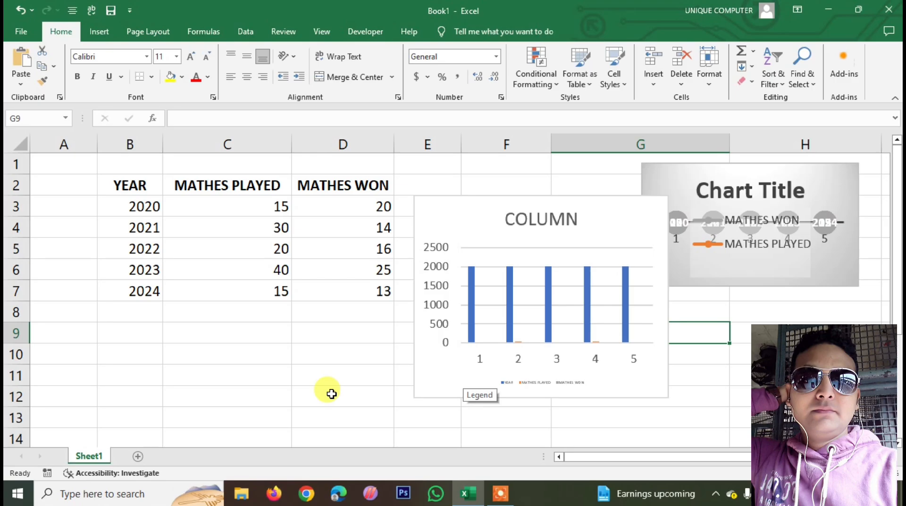
Move the COLUMN chart below the line chart, with its upper edge at row 8 in columns G and H.
click(488, 197)
drag(491, 199, 724, 303)
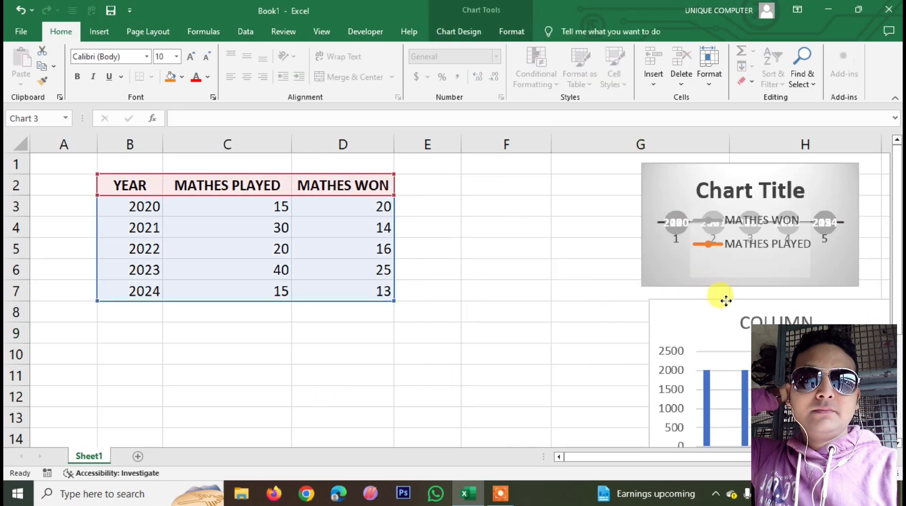
click(451, 224)
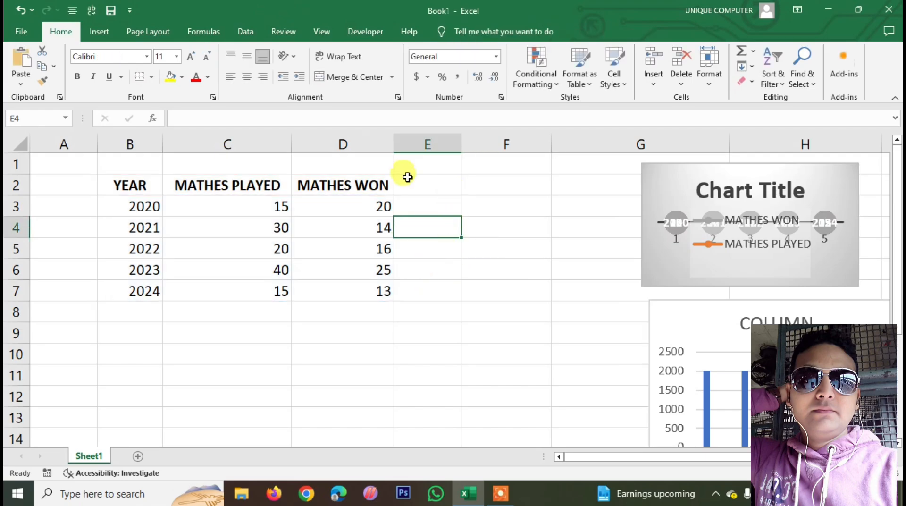
Insert a 3-D Clustered Column chart from the table range B2:D7.
drag(127, 187, 374, 289)
click(99, 31)
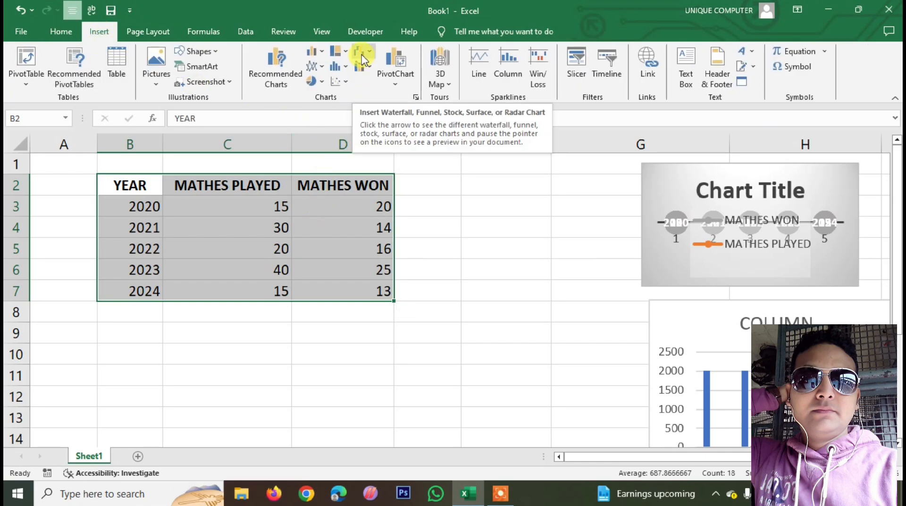
click(321, 51)
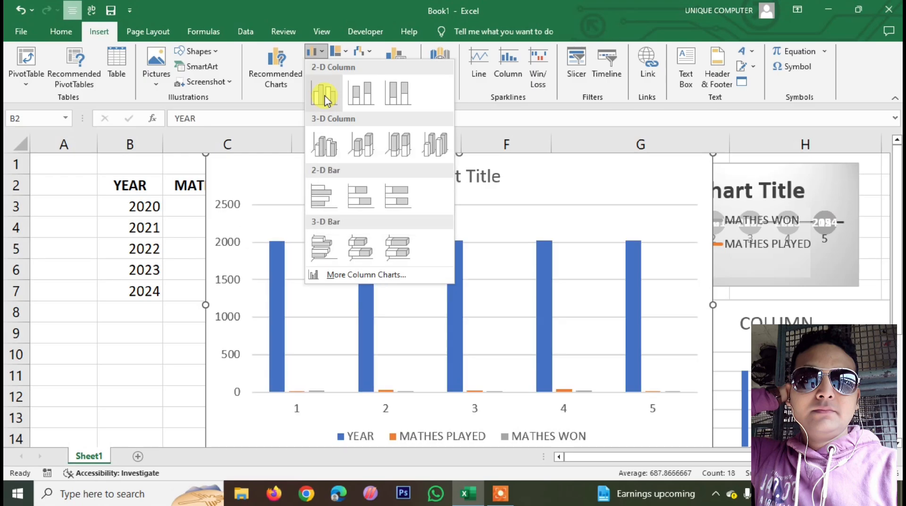
click(328, 147)
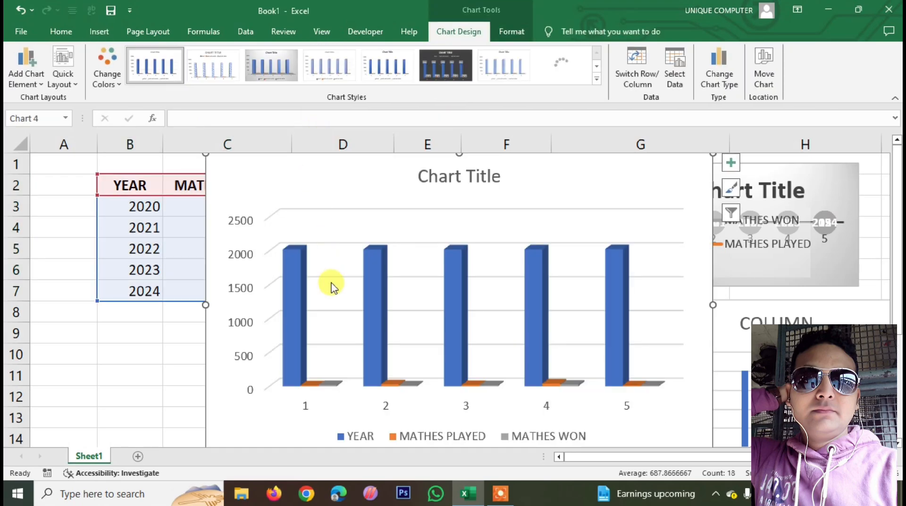
Shrink the 3-D column chart from its upper-left corner to start in column D at row 6, and apply the eighth chart style.
drag(204, 153, 331, 267)
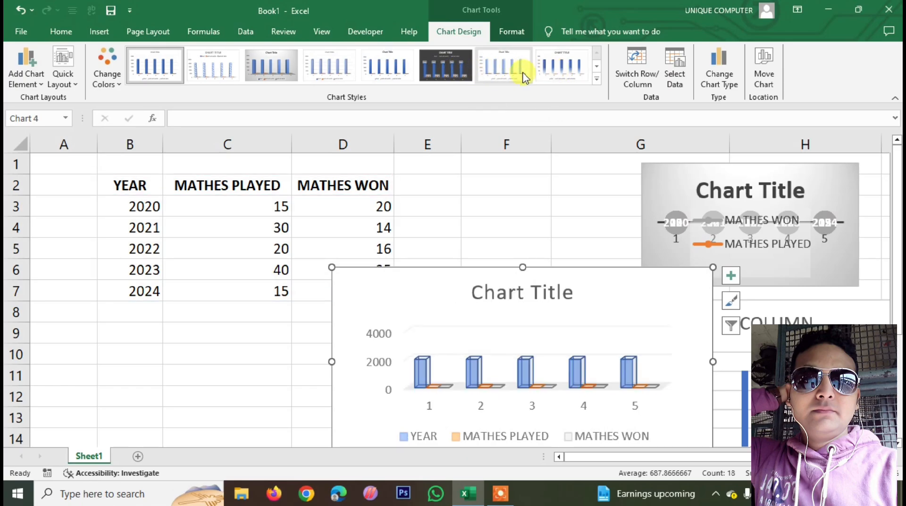
click(560, 73)
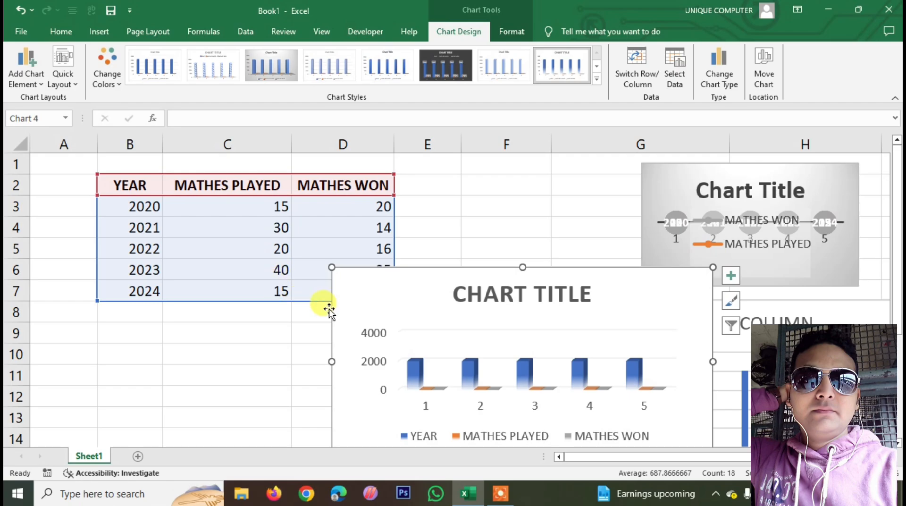
Delete the 3-D column chart and add a new worksheet to the workbook.
key(Delete)
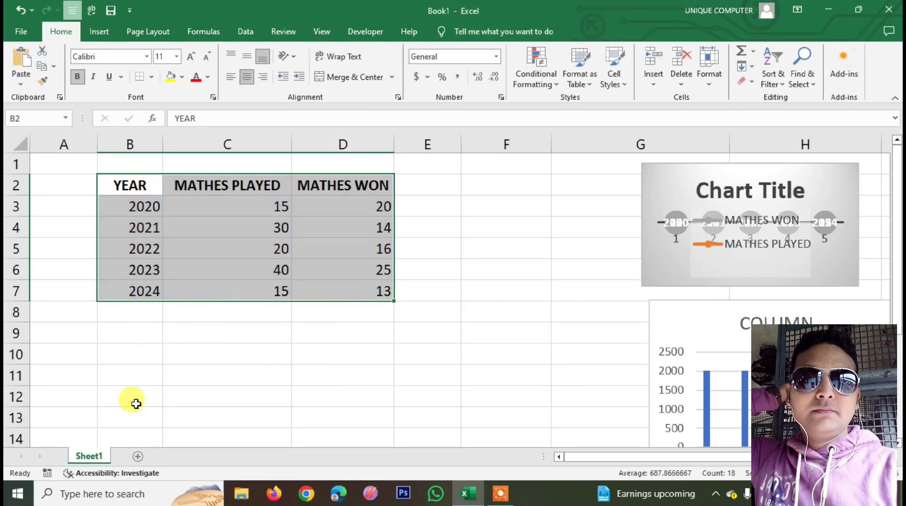
click(138, 455)
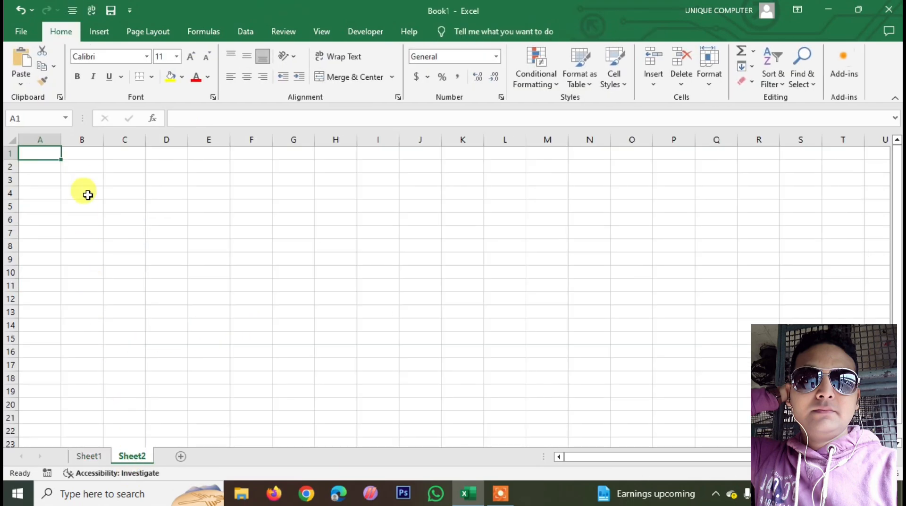
Enter the headings SALESMAN in A1 and SALES UNIT in B1, and widen both columns to fit them.
click(118, 179)
scroll(137, 268, up, 5)
click(121, 194)
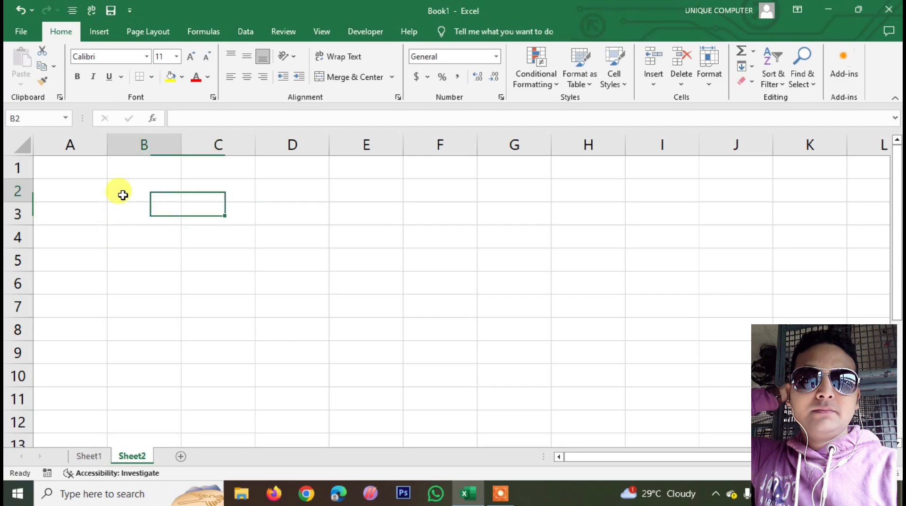
click(87, 172)
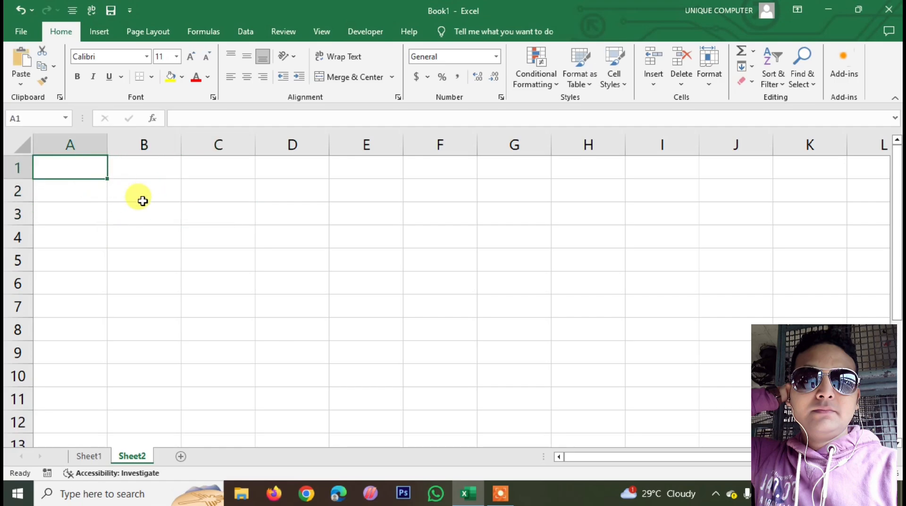
text(SALESMAN)
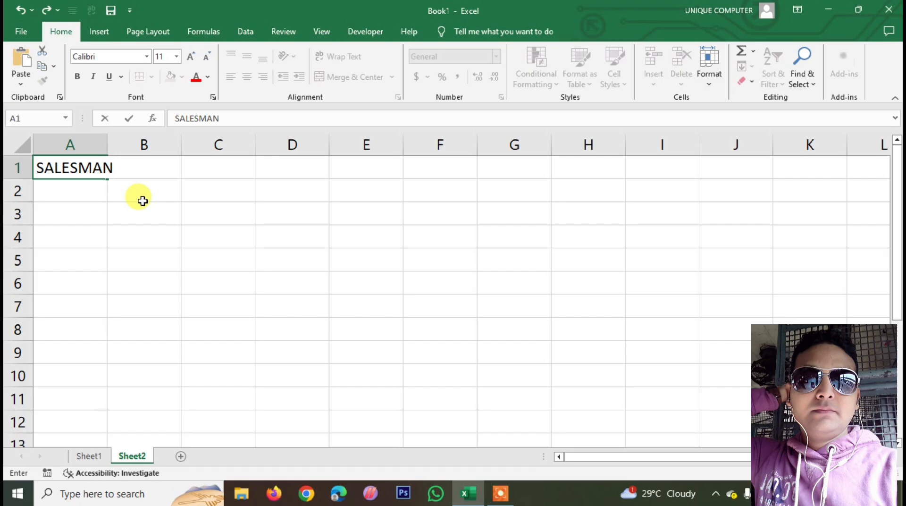
key(Tab)
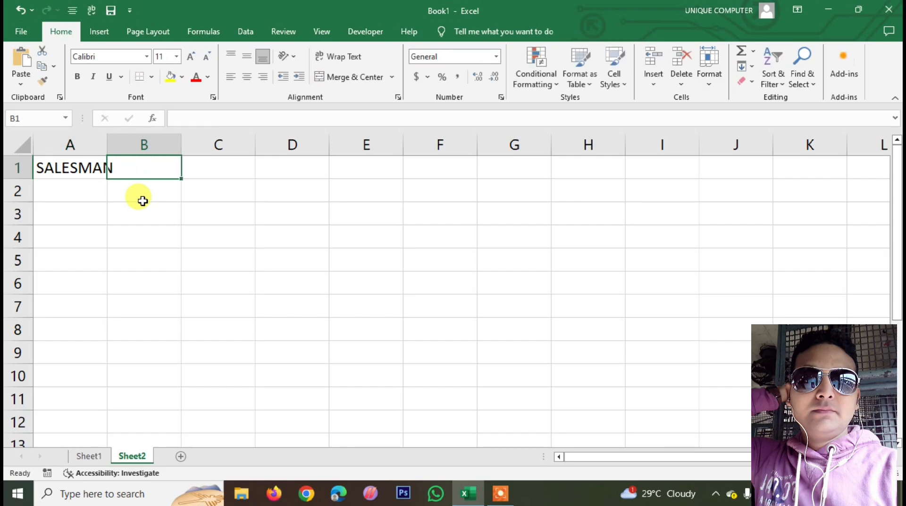
text(SALES)
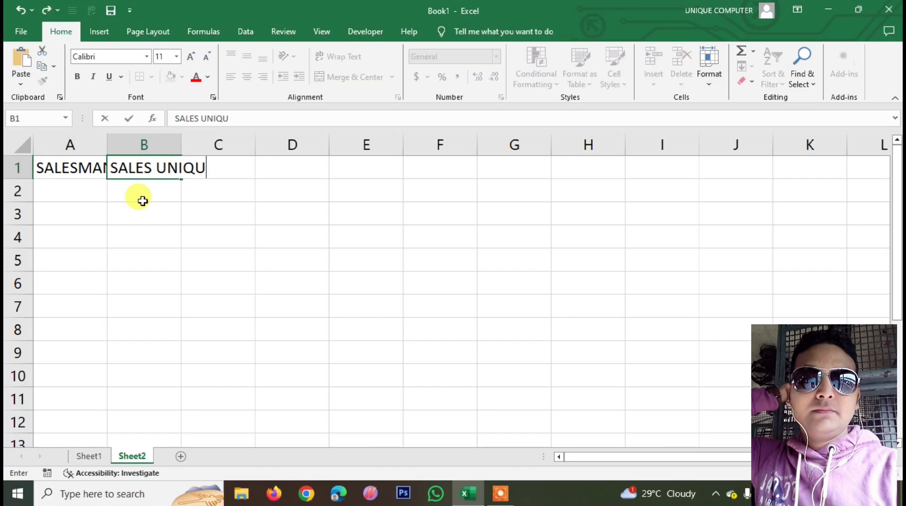
text( UNIT)
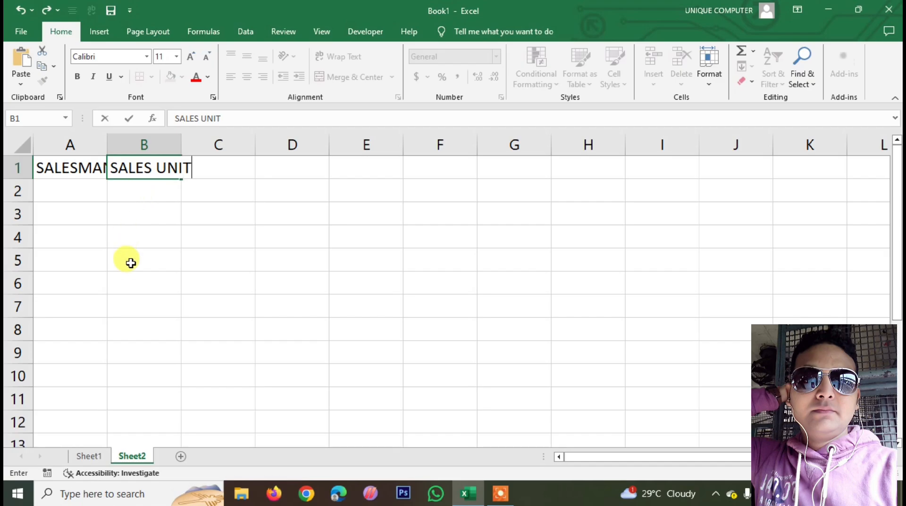
click(188, 234)
click(84, 184)
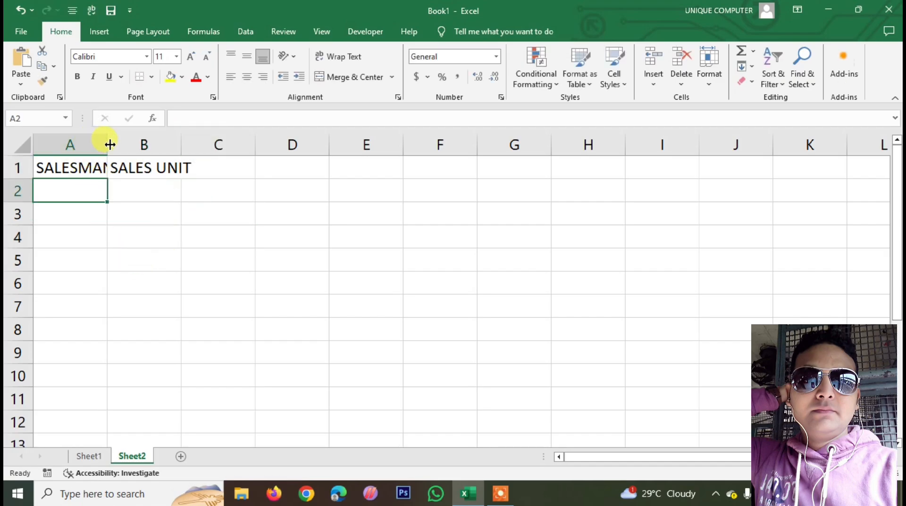
drag(108, 145, 140, 145)
drag(216, 145, 258, 145)
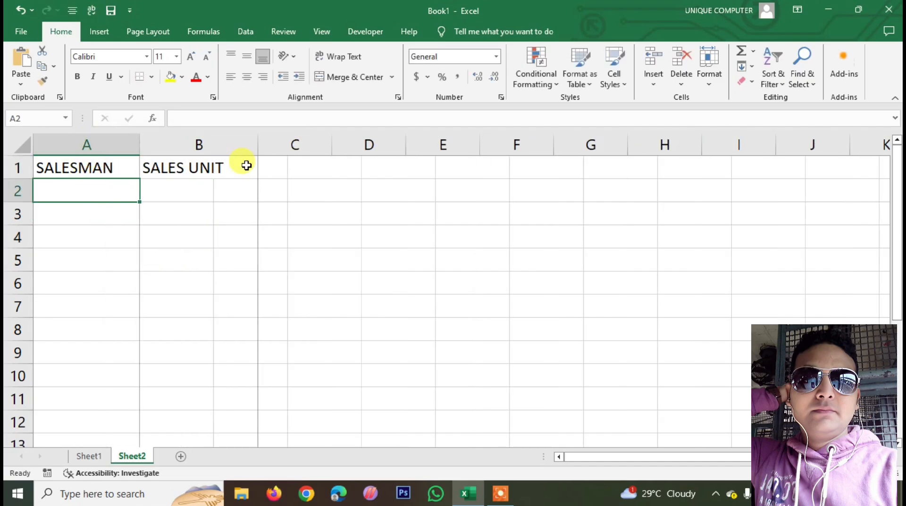
Enter the four salesmen's names in cells A2 to A5 under the SALESMAN heading.
text(AFZAL)
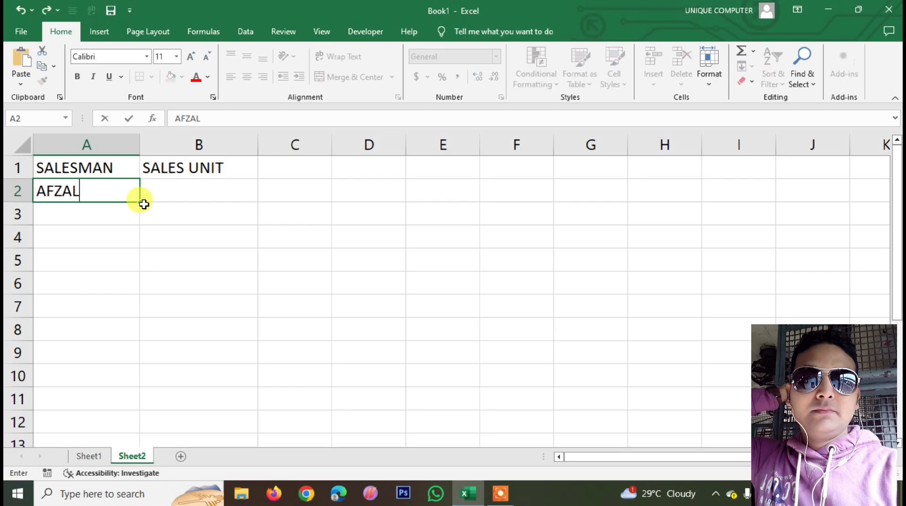
key(Return)
text(NAYAB)
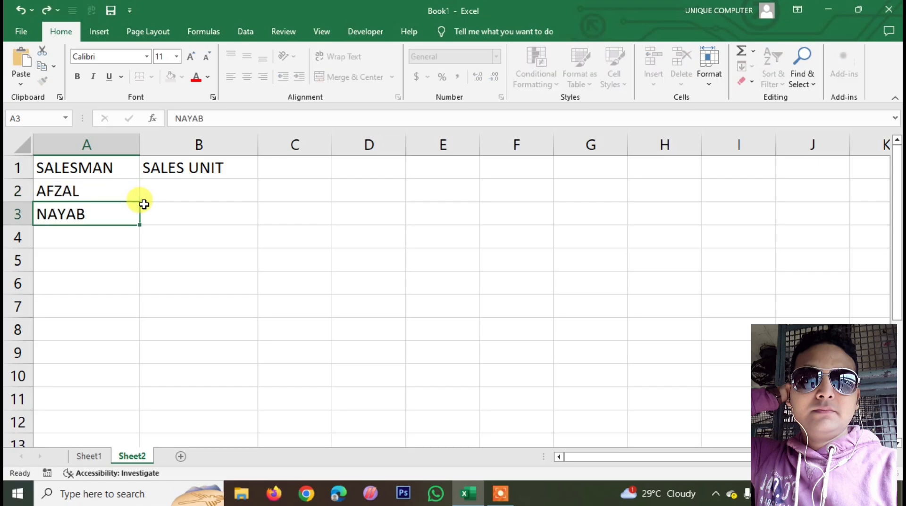
key(Return)
text(NUBAI)
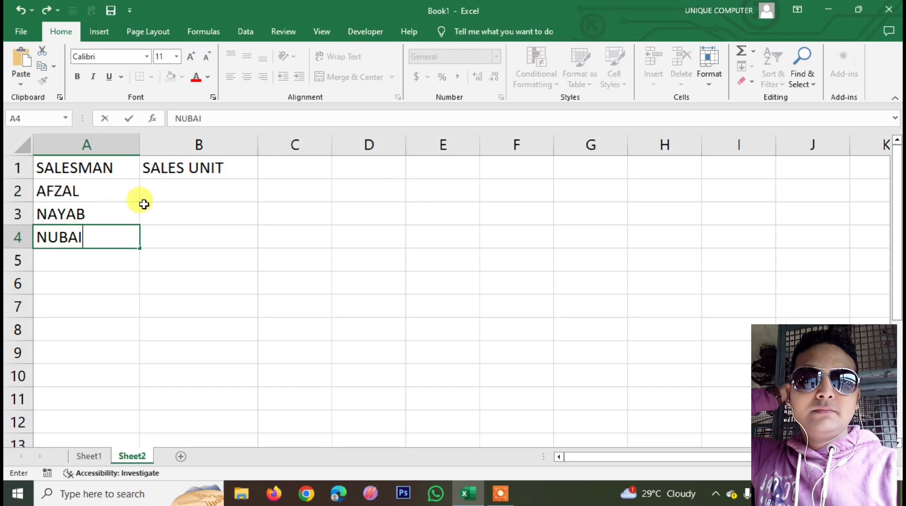
text(D)
key(Return)
text(ARHAM)
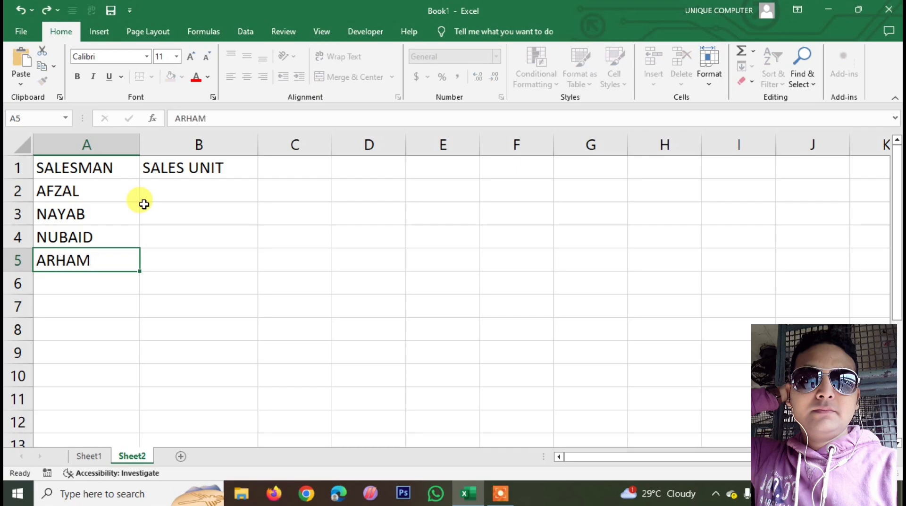
key(Return)
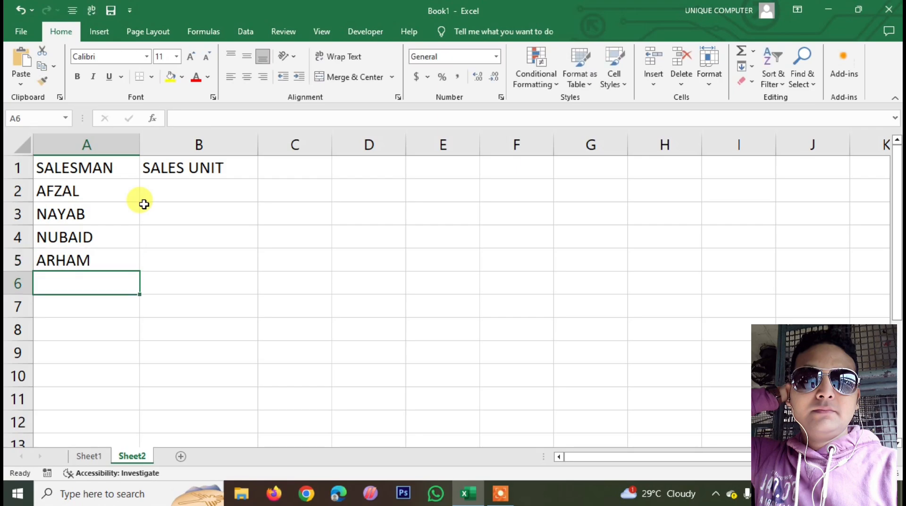
Enter the sales units 5000, 6500, 3800 and 3000 in cells B2 to B5.
key(Right)
key(Up)
key(Up)
key(Up)
key(Up)
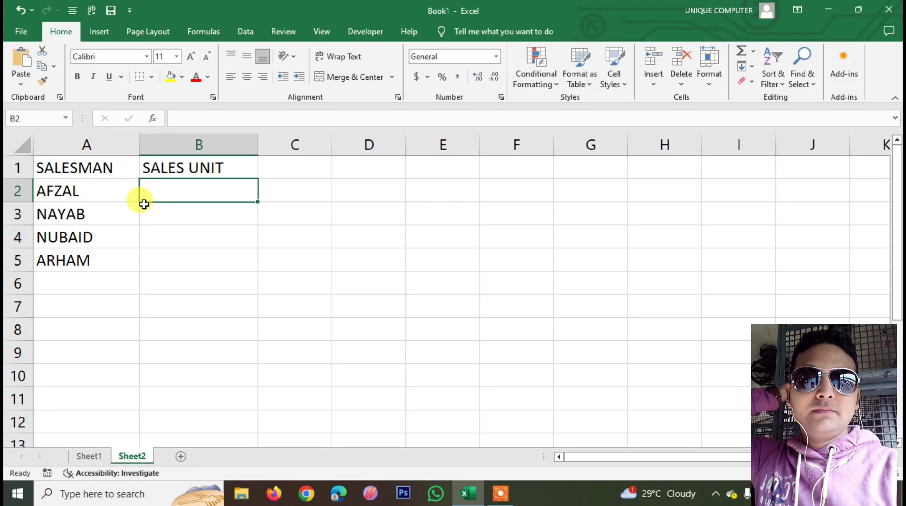
text(5000)
key(Return)
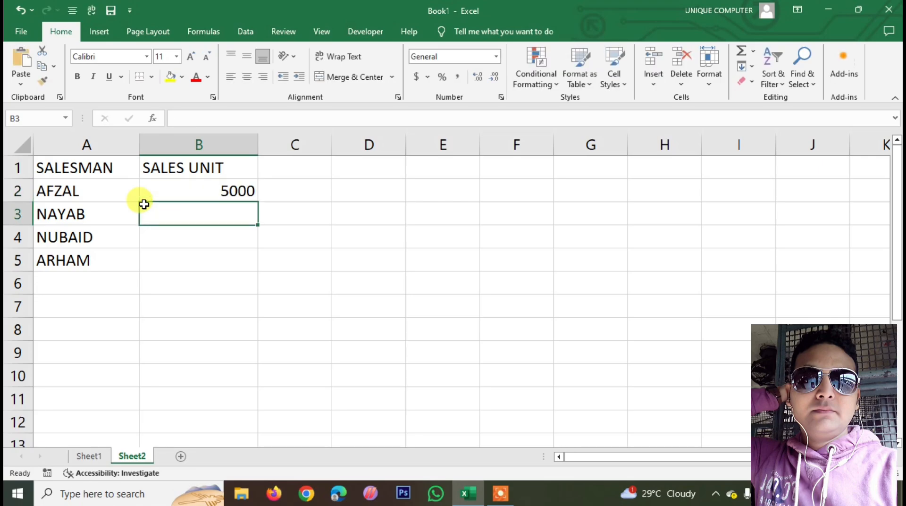
text(6500)
key(Return)
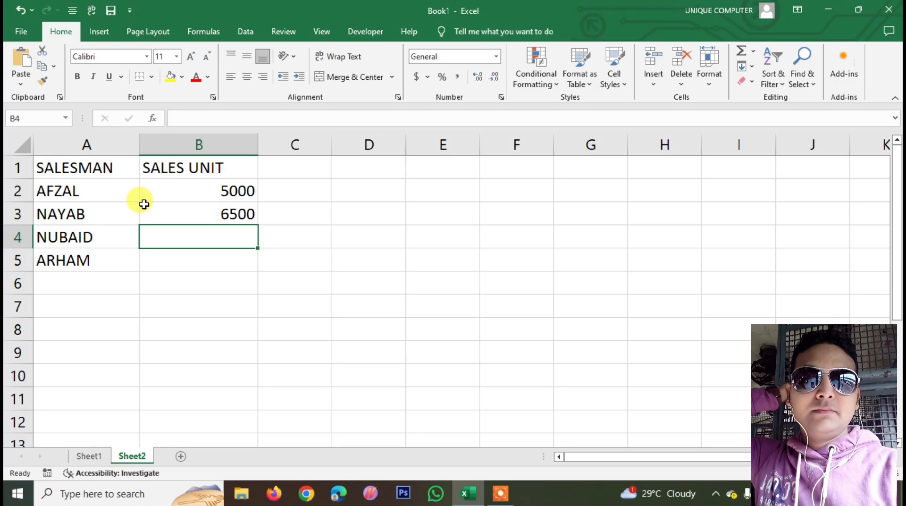
text(3800)
key(Return)
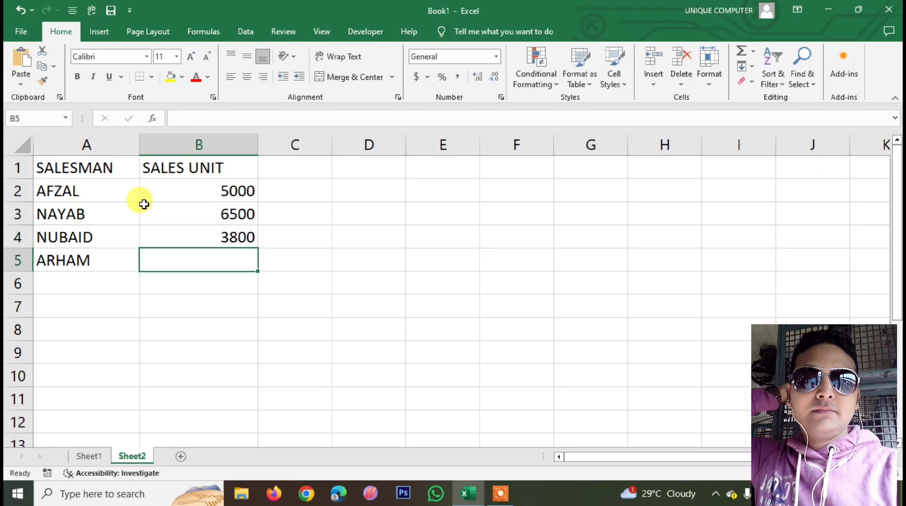
text(3000)
key(Return)
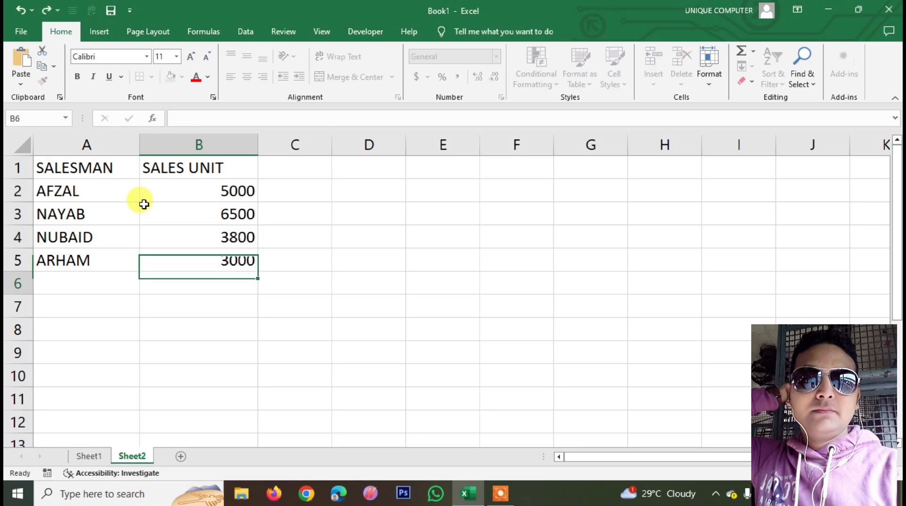
Insert a 2-D Stacked Line chart from the table range A1:B5.
drag(96, 166, 211, 258)
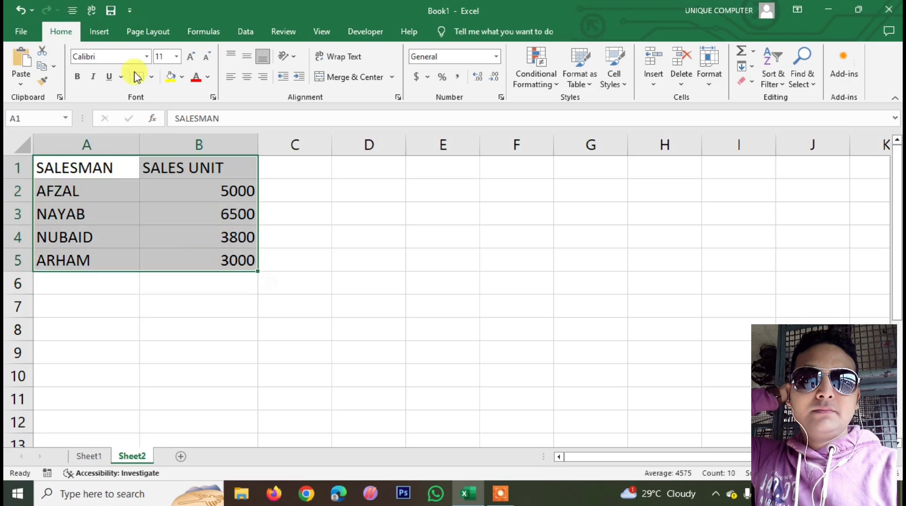
click(106, 32)
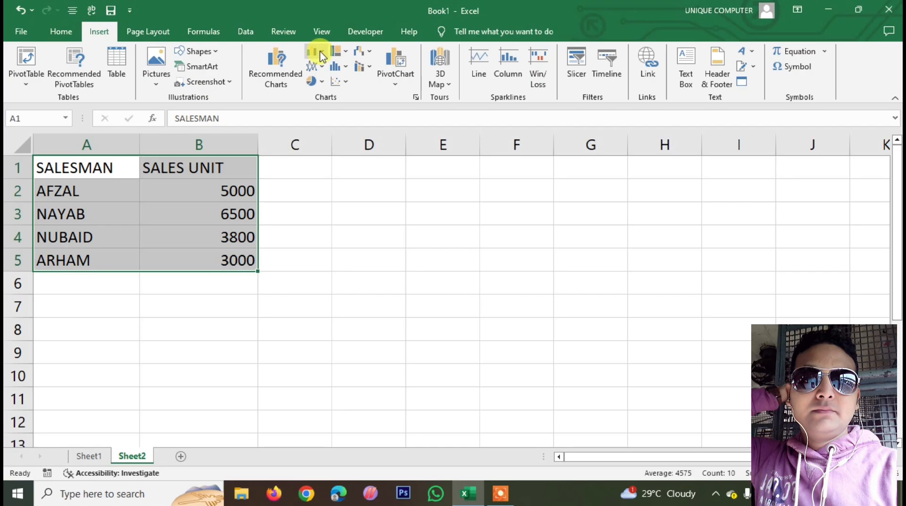
click(319, 54)
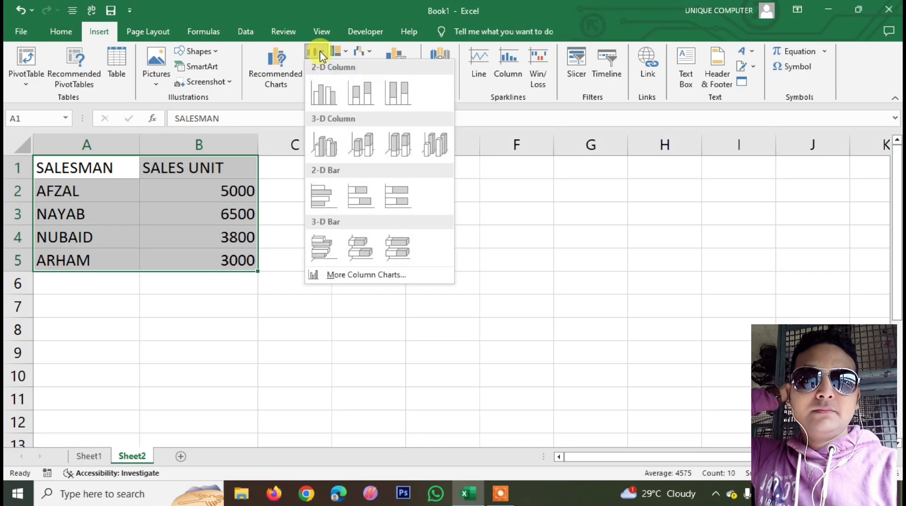
click(279, 98)
click(318, 69)
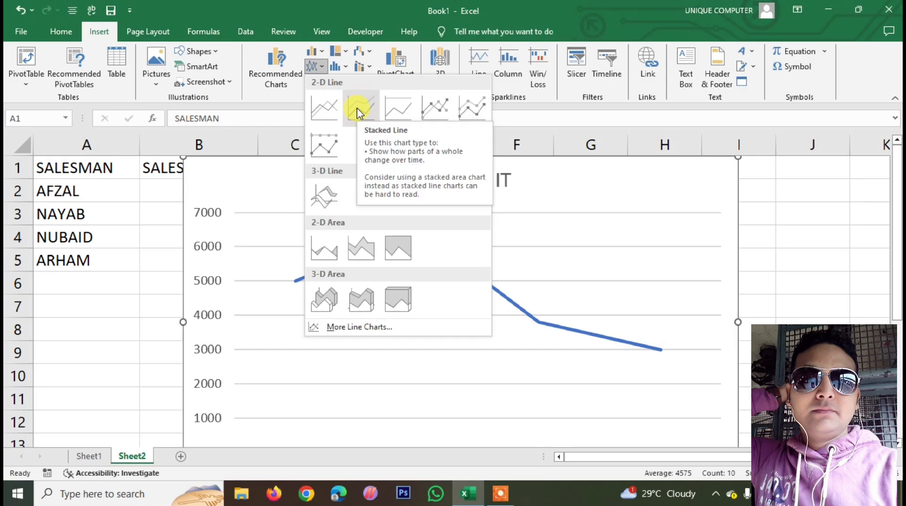
click(356, 109)
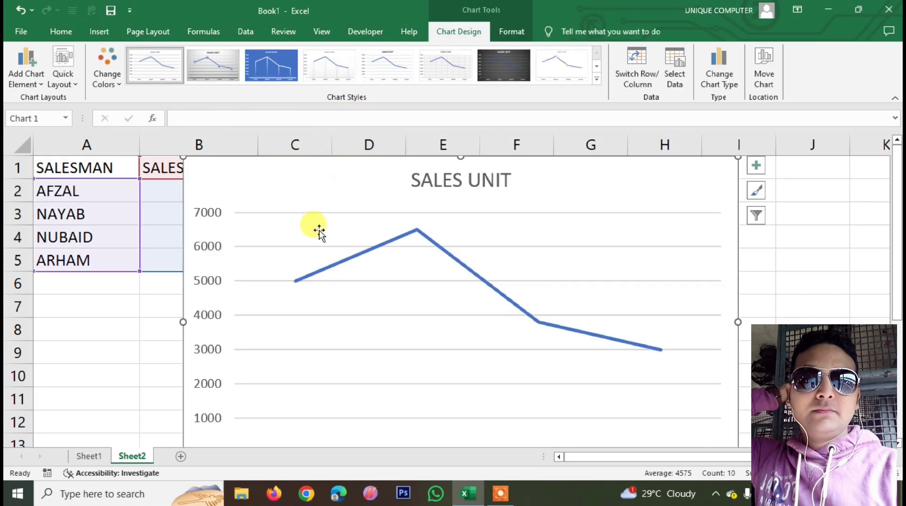
Shrink the line chart from its upper-left corner and move it beside the table, starting in column D at row 2.
drag(183, 157, 323, 247)
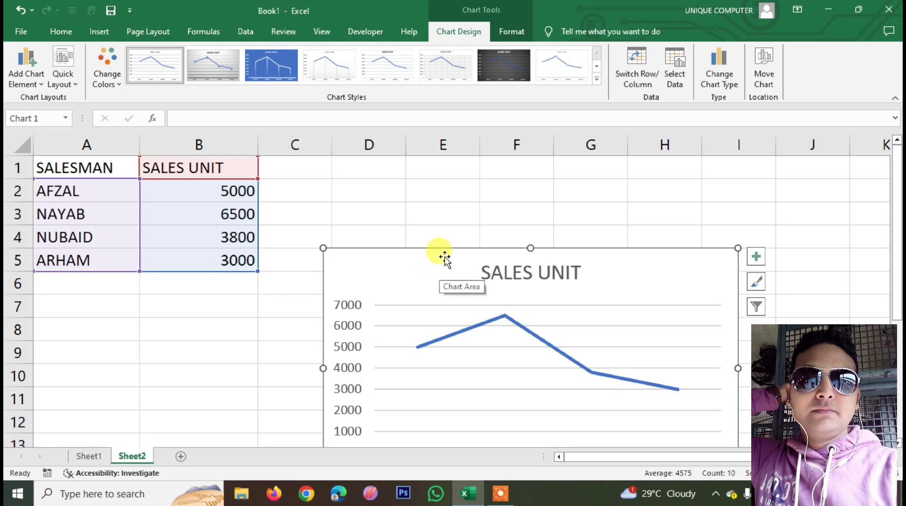
drag(441, 254, 505, 195)
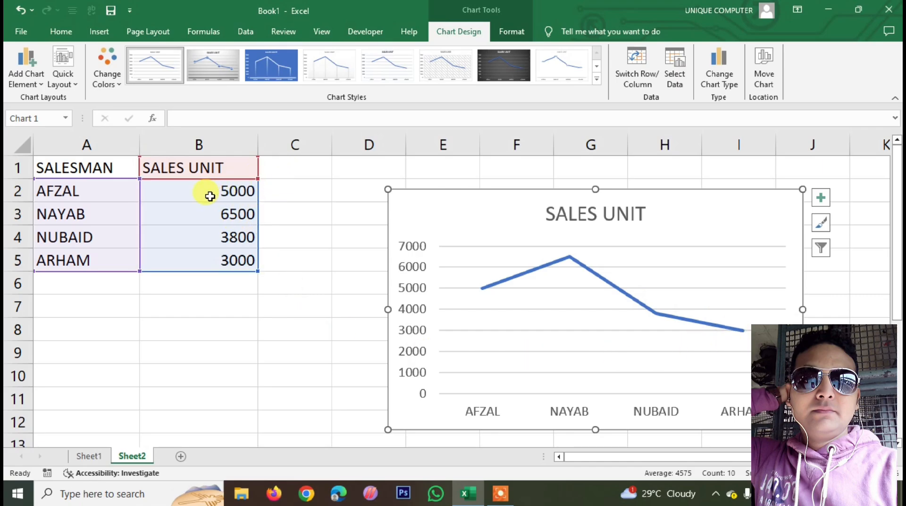
Insert an entire column between SALESMAN and SALES UNIT and give it the heading YEAR in B1.
click(219, 170)
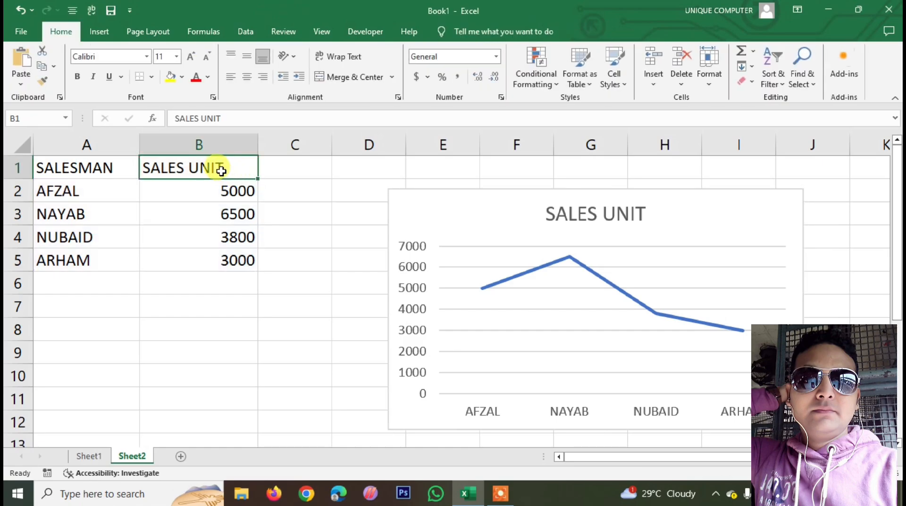
click(210, 191)
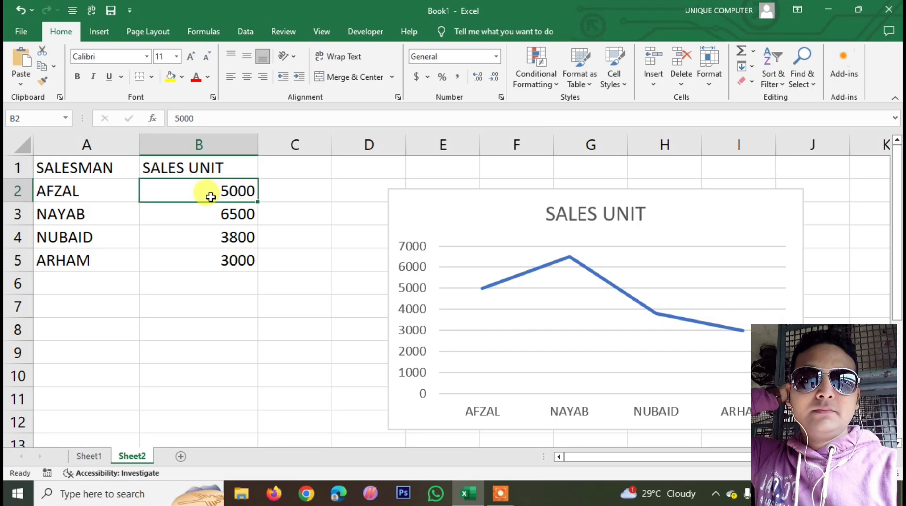
right_click(211, 192)
click(244, 273)
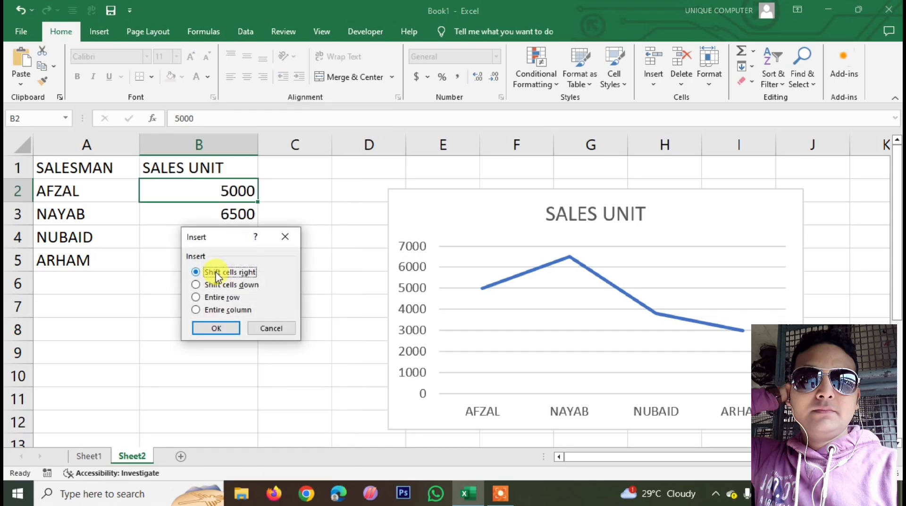
click(209, 311)
click(216, 328)
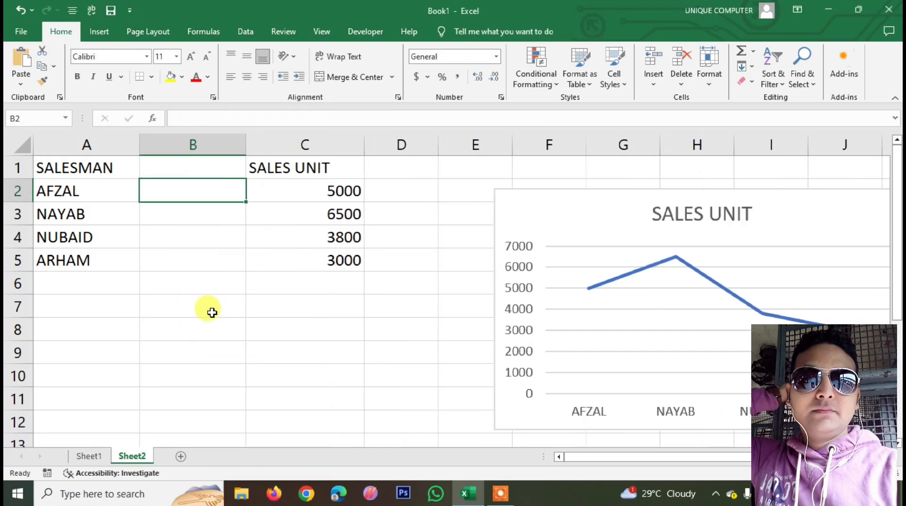
click(189, 163)
text(Y)
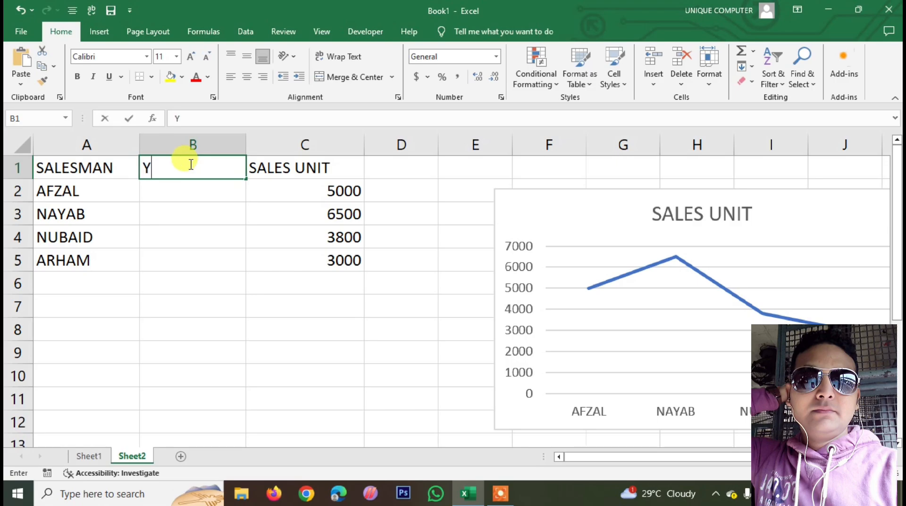
text(EAR)
key(Return)
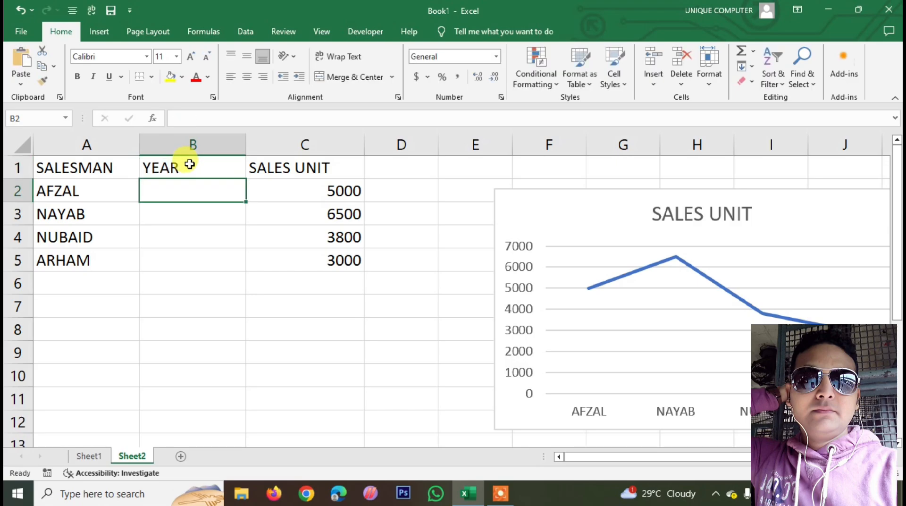
Enter the years 2020 and 2021 in cells B2 and B3 and auto-fill the series down to 2023 in B5.
text(20)
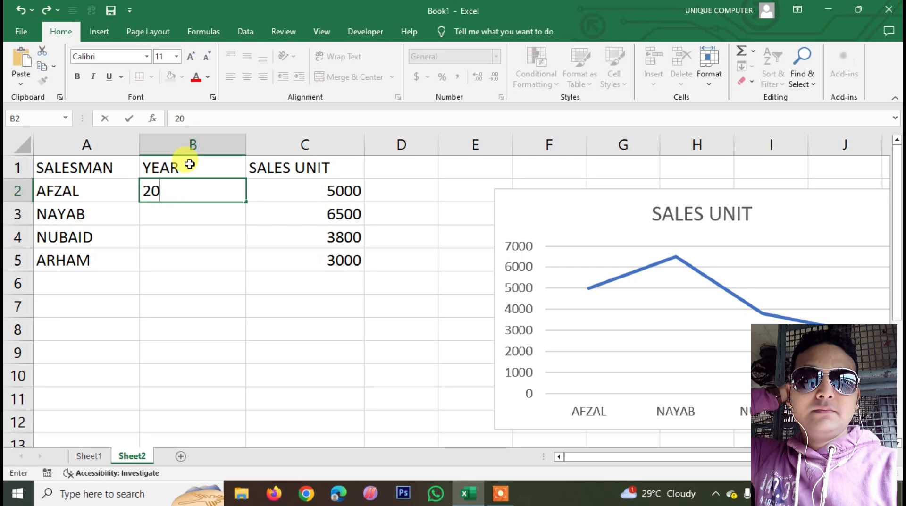
text(020)
key(Return)
text(2)
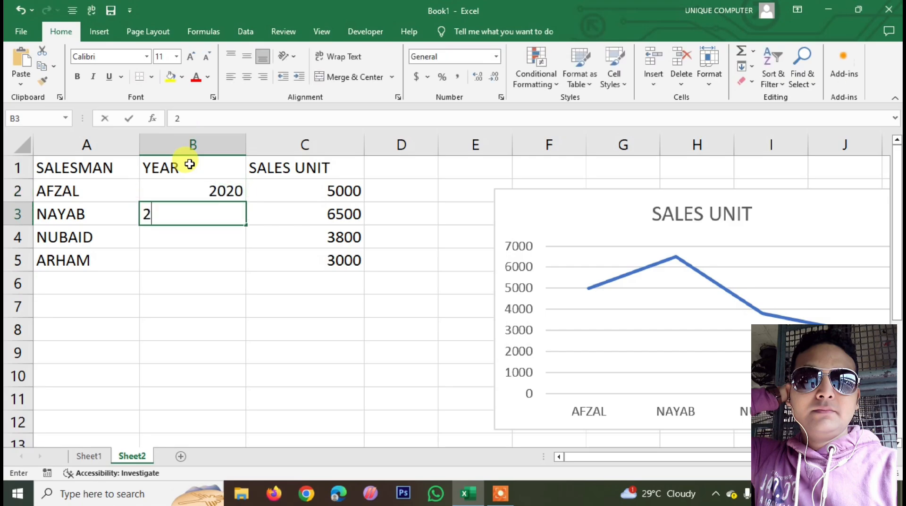
text(0)
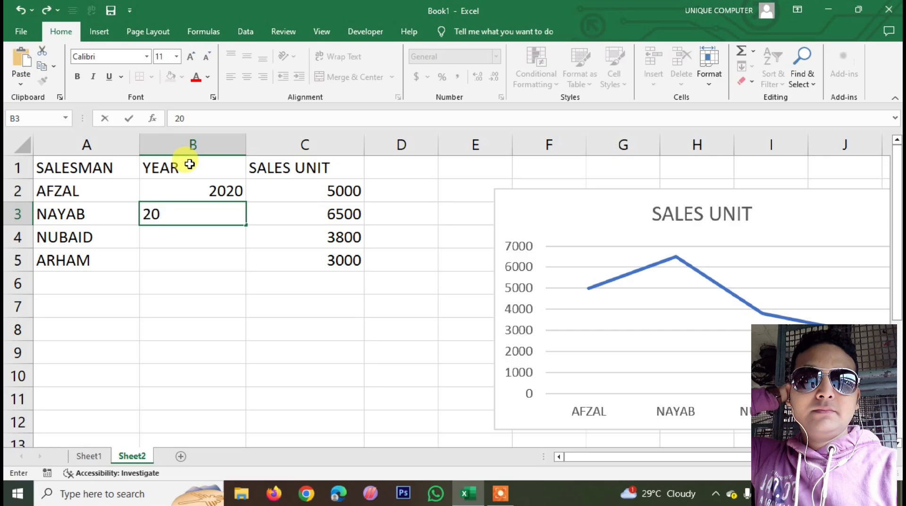
text(21)
key(Return)
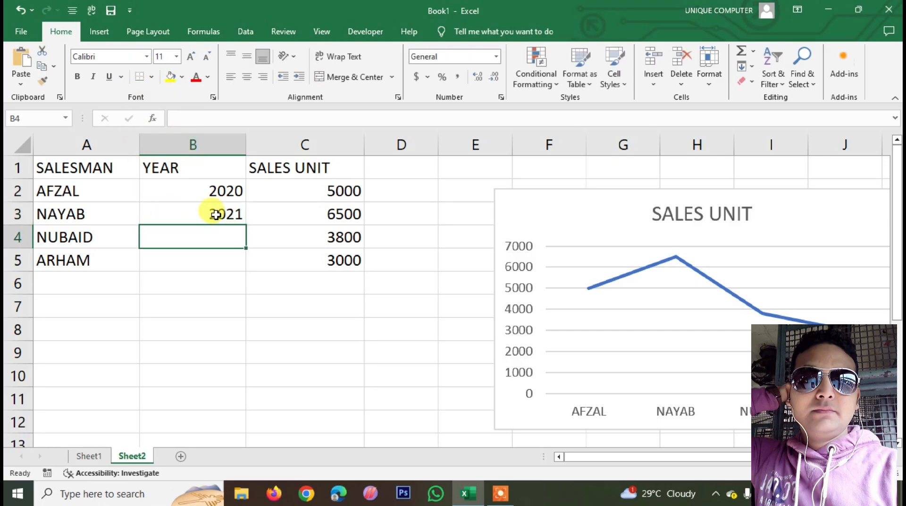
click(213, 192)
drag(225, 211, 239, 264)
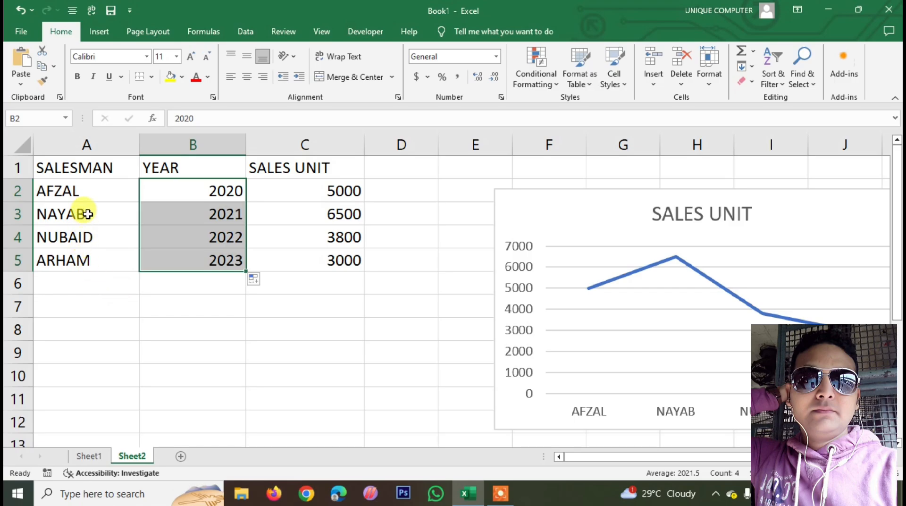
Auto-fill the table rows A2:C5 down to row 9 and delete the SALES UNIT line chart.
drag(83, 191, 363, 368)
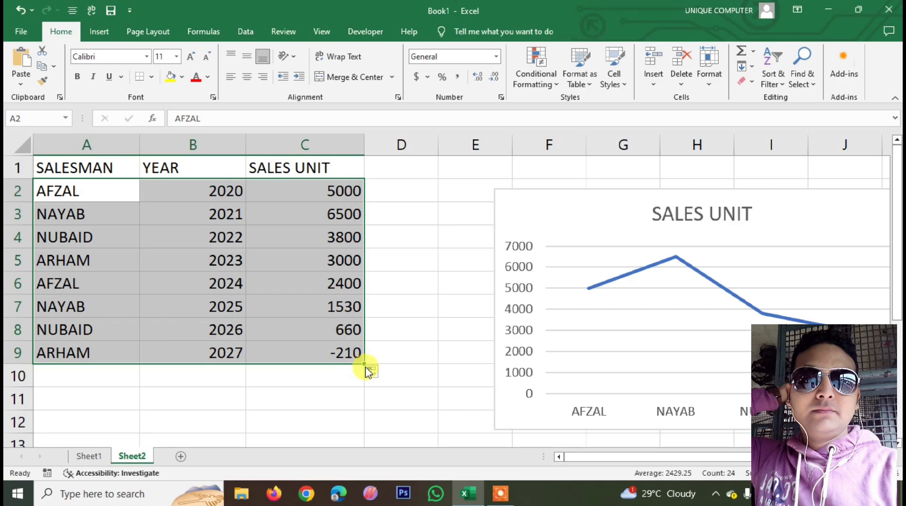
click(307, 324)
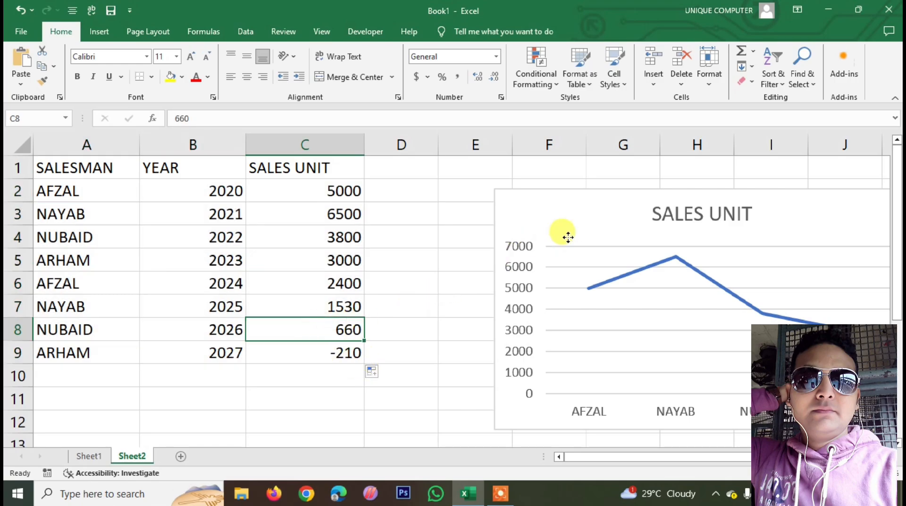
click(554, 220)
key(Delete)
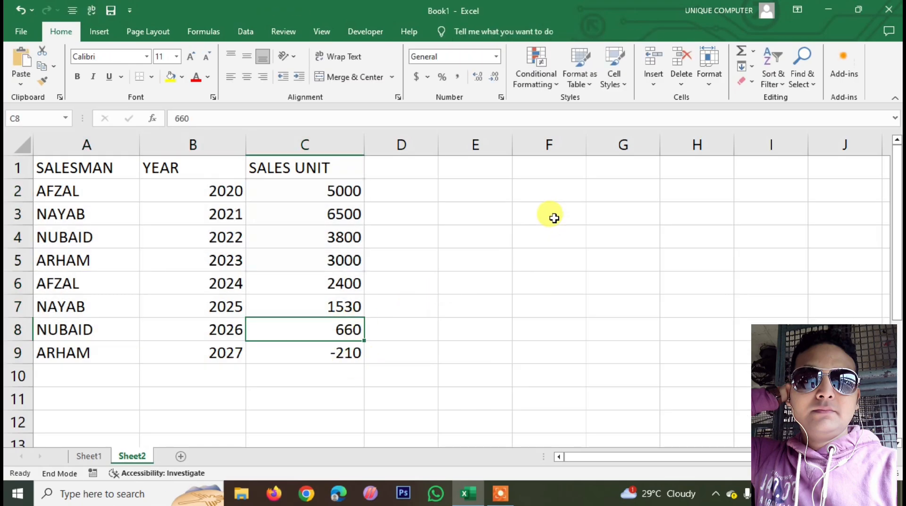
click(415, 237)
key(End)
Change the years in cells B6 to B9 to 2020, 2021, 2021 and 2022.
click(80, 196)
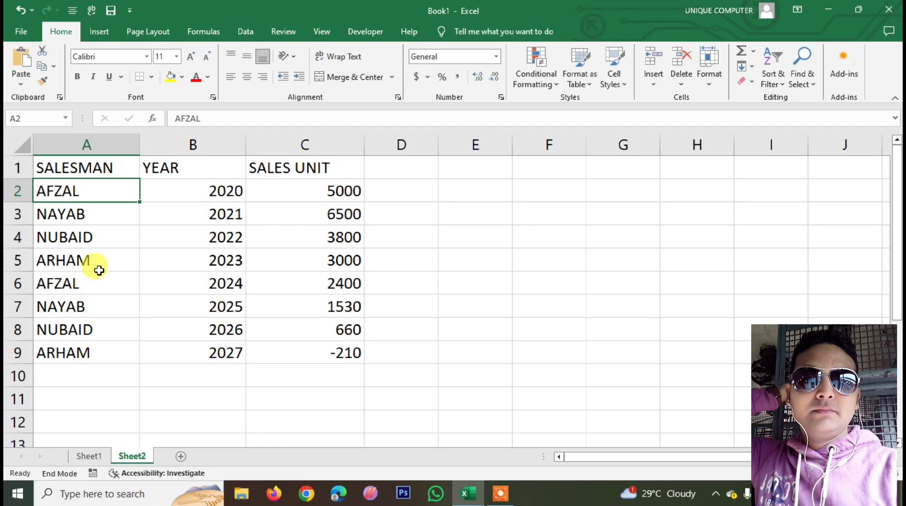
click(179, 281)
text(20)
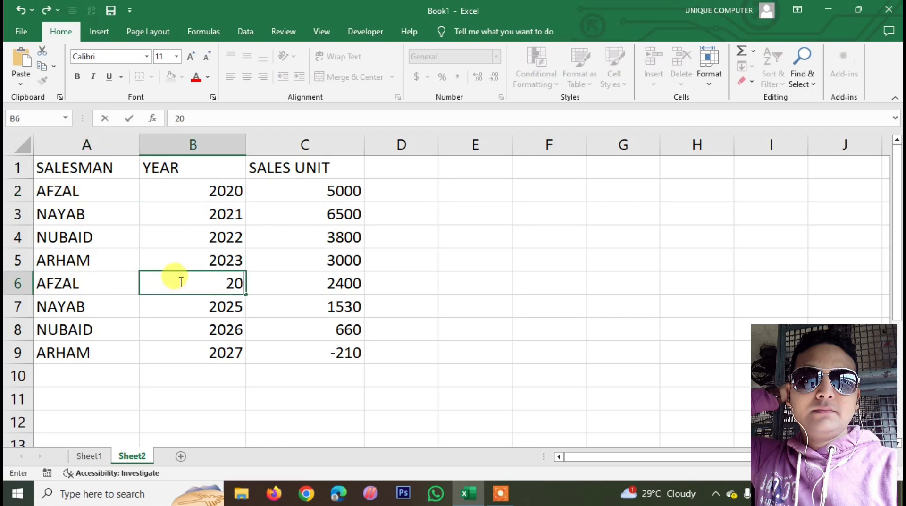
key(Return)
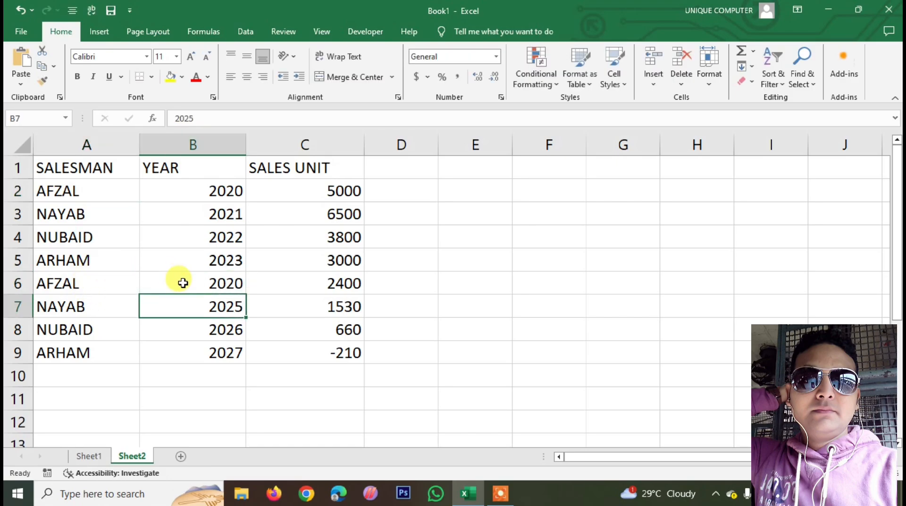
text(20)
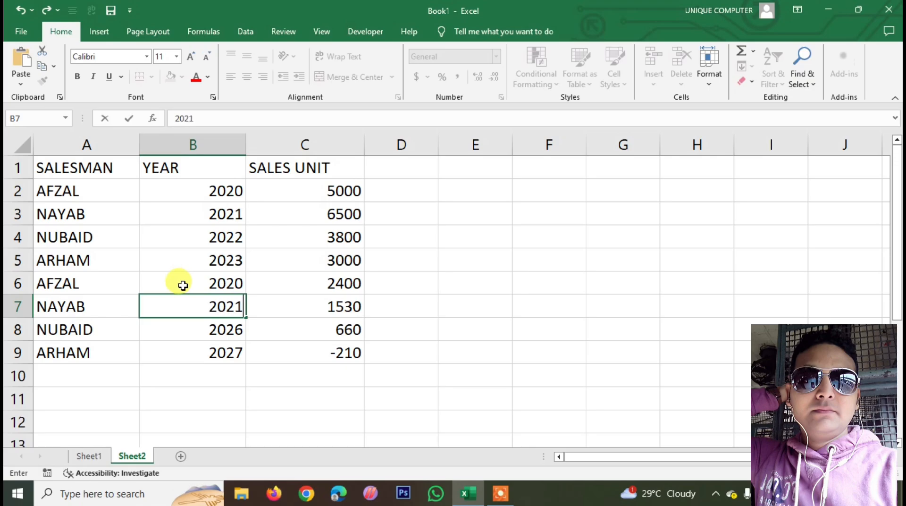
key(Return)
text(20)
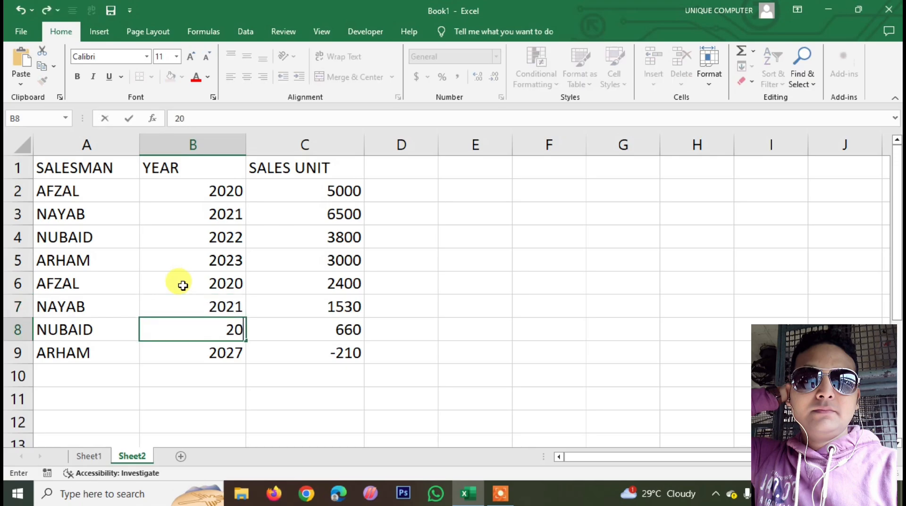
text(21)
key(Return)
text(2)
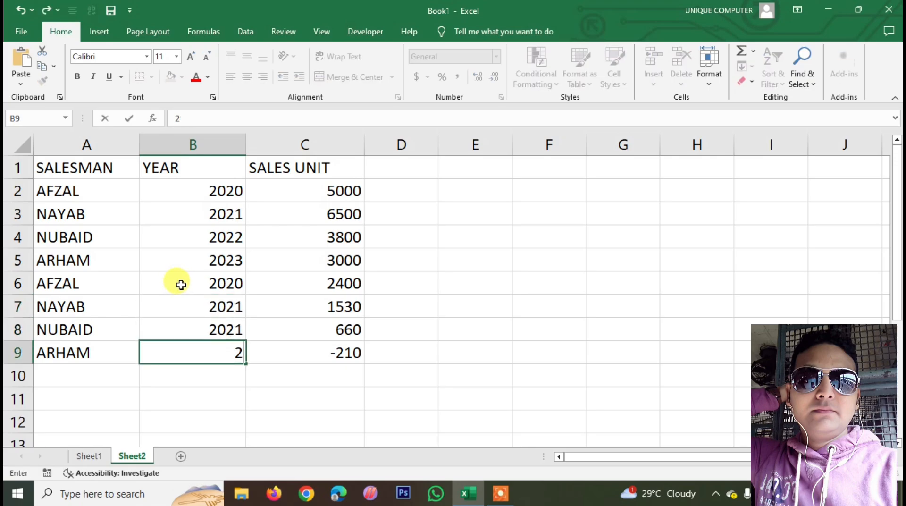
key(Return)
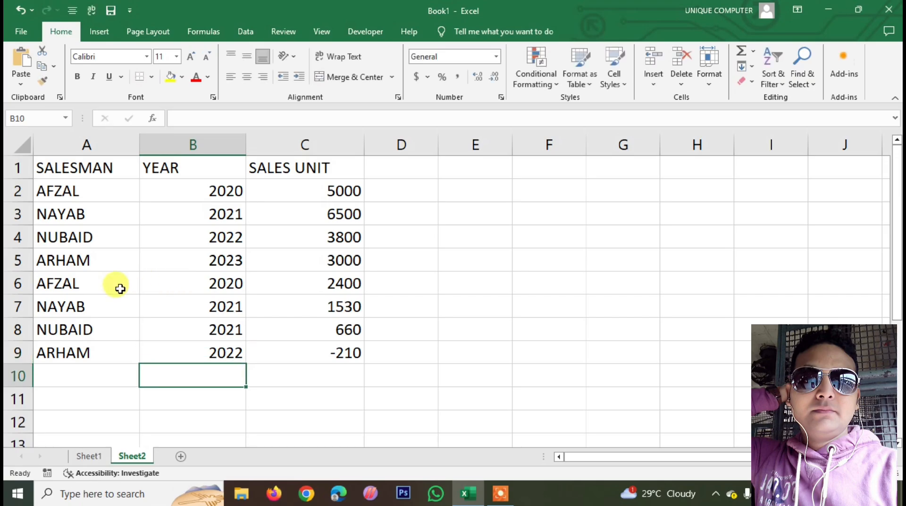
Set the sales units in cells C6 to C9 to 5000, 6000, 8000 and 3000.
drag(78, 169, 349, 357)
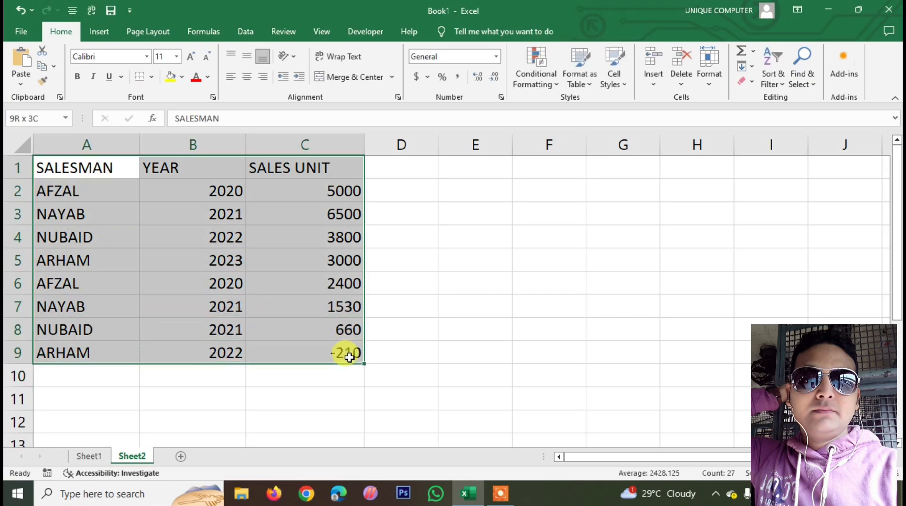
click(324, 350)
click(318, 286)
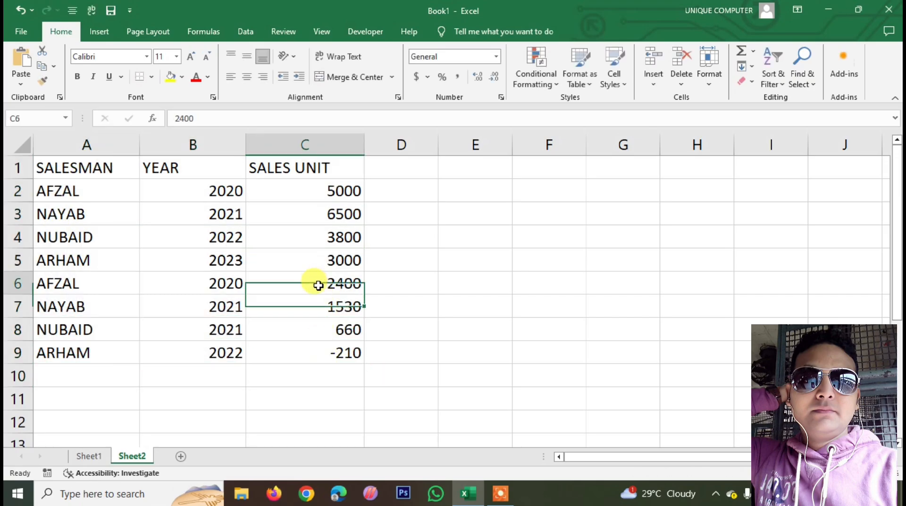
text(5000)
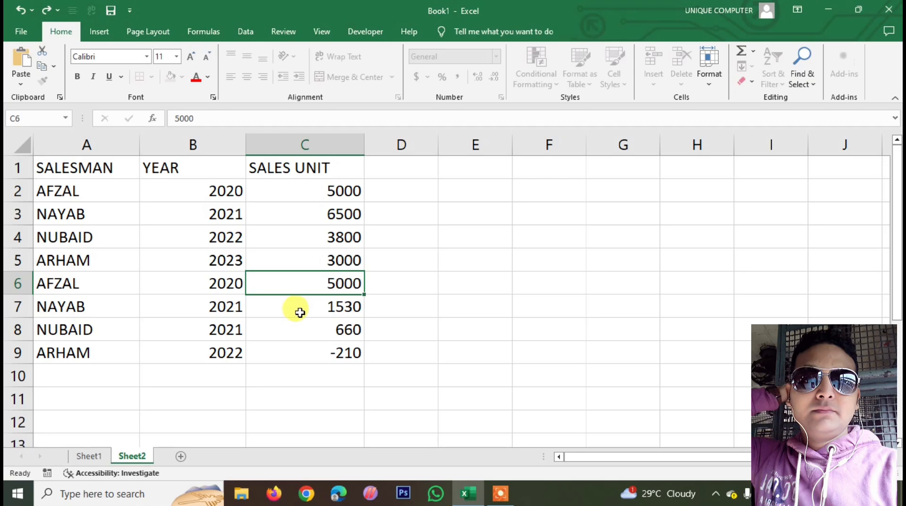
click(298, 312)
text(6000)
key(Return)
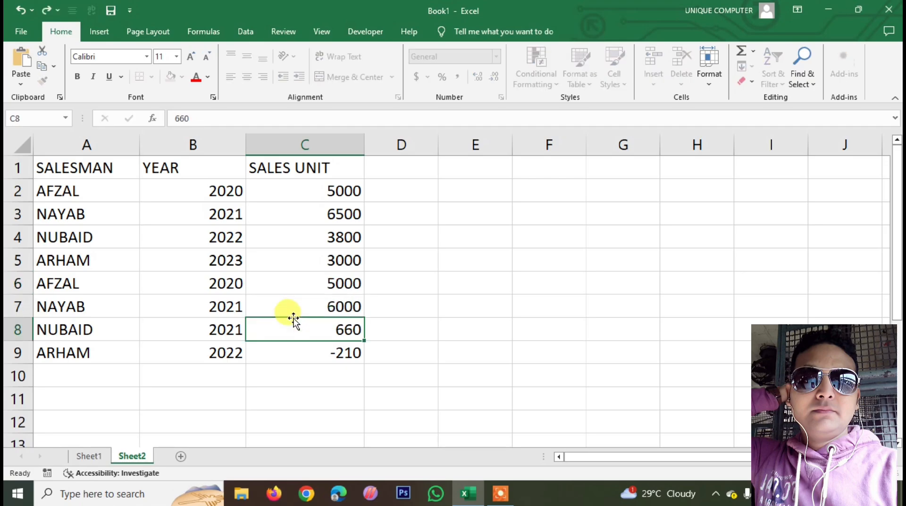
text(8000)
key(Return)
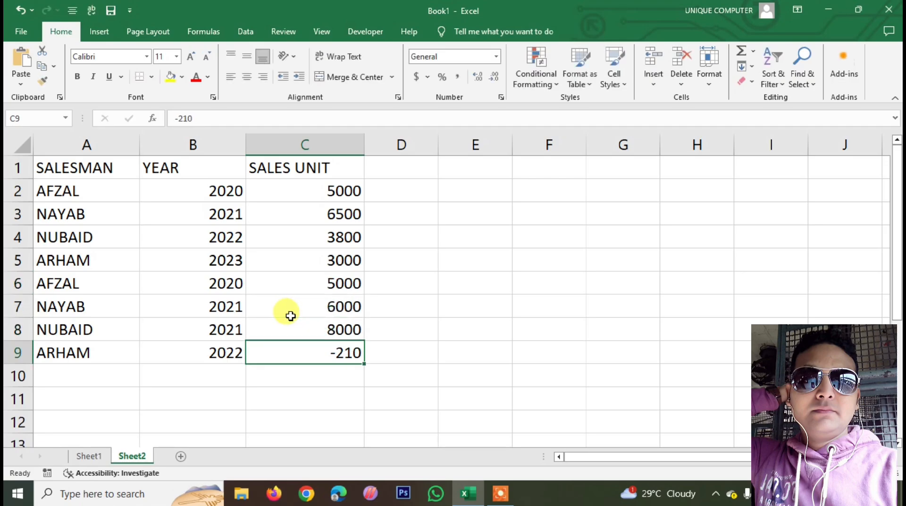
text(3000)
key(Return)
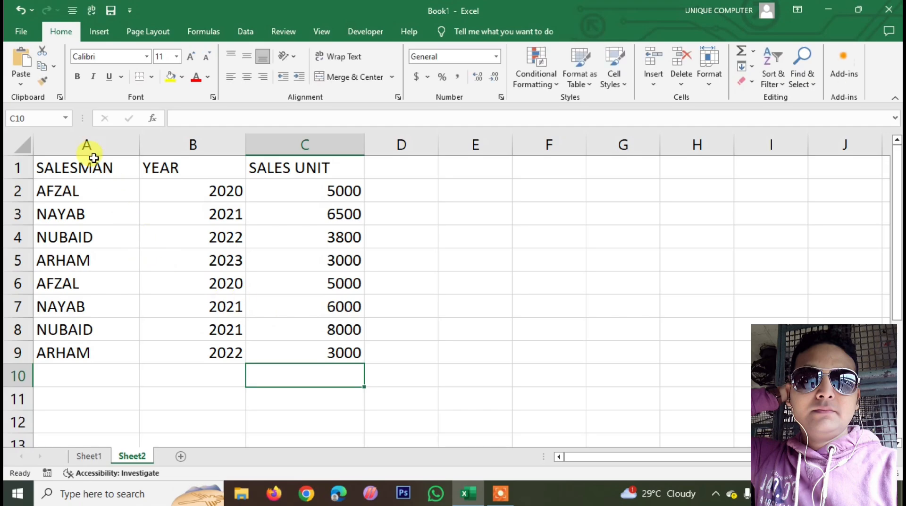
Try a 2-D Stacked Line chart of the table range A1:C9 and delete it.
drag(89, 167, 331, 351)
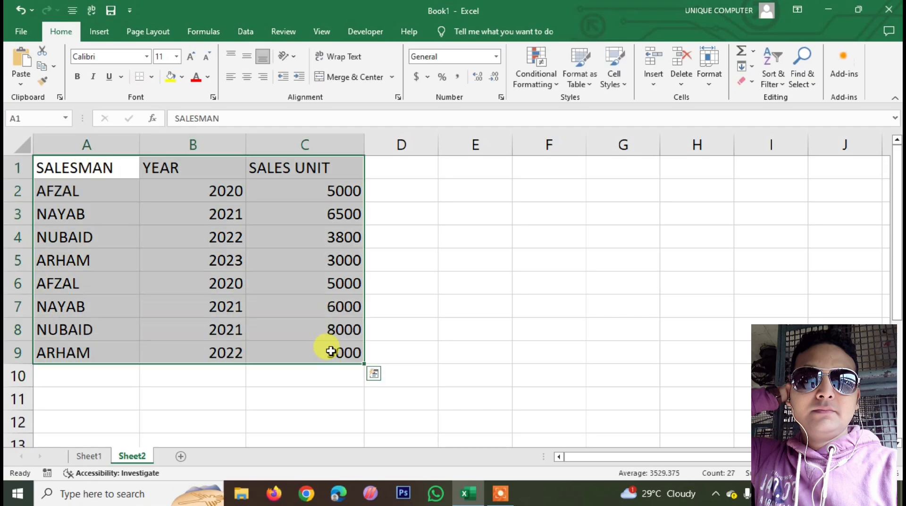
click(100, 32)
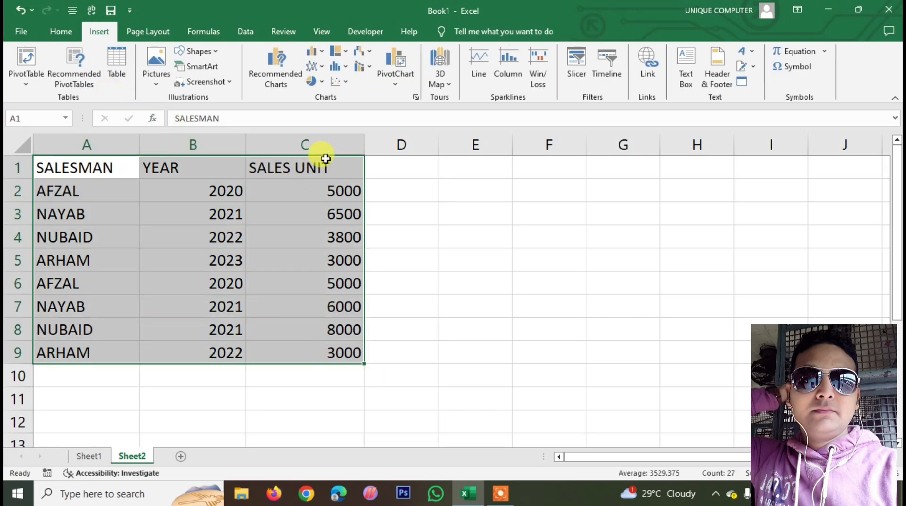
click(319, 66)
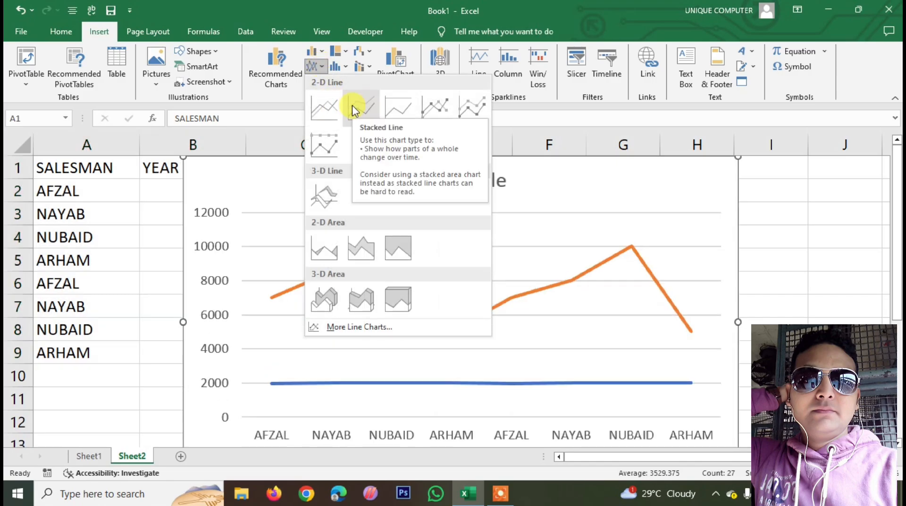
click(355, 107)
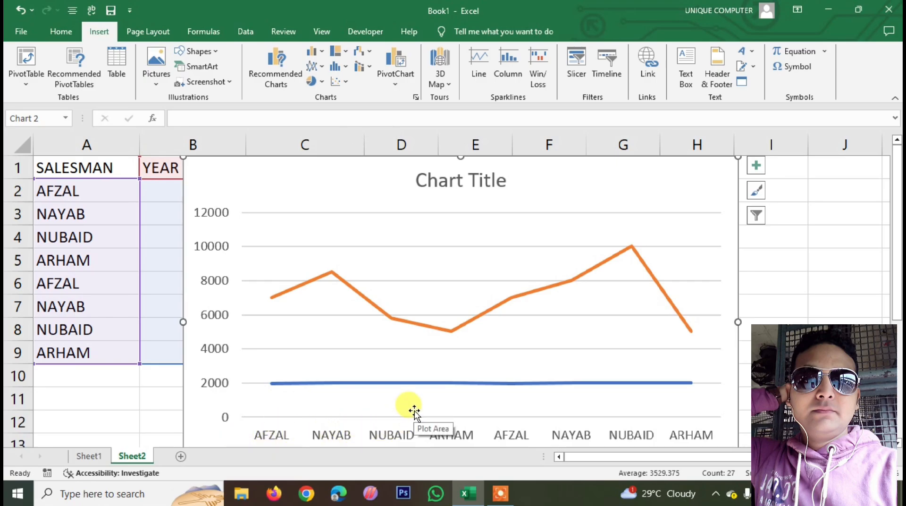
key(Delete)
click(469, 175)
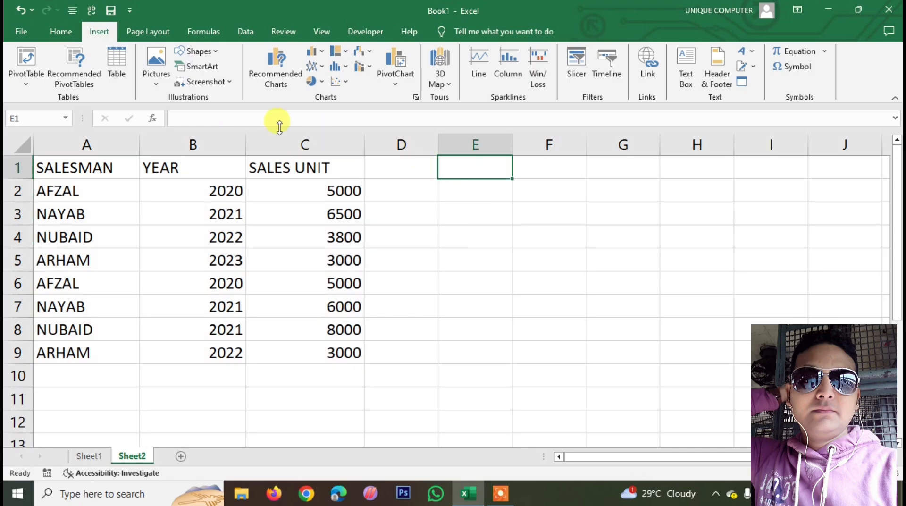
Insert a 2-D Clustered Column chart from the table range A1:C9.
click(321, 53)
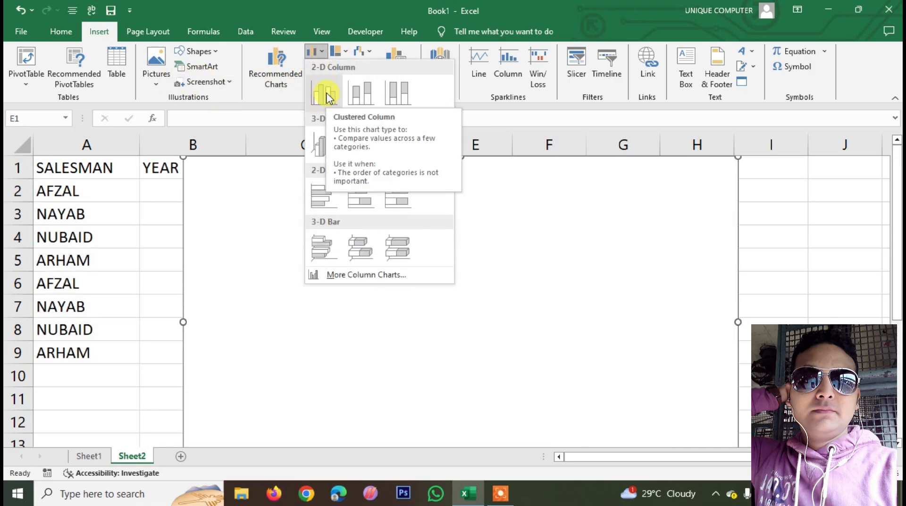
click(125, 235)
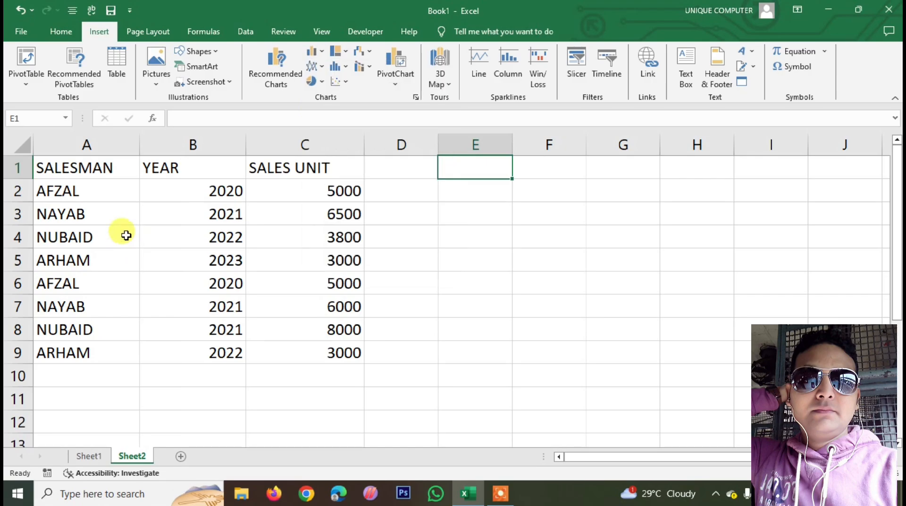
drag(115, 167, 336, 352)
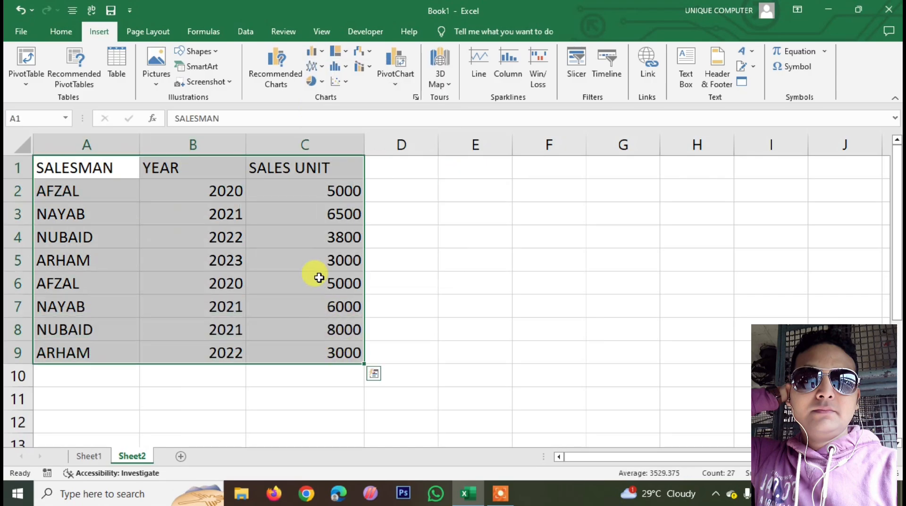
click(313, 51)
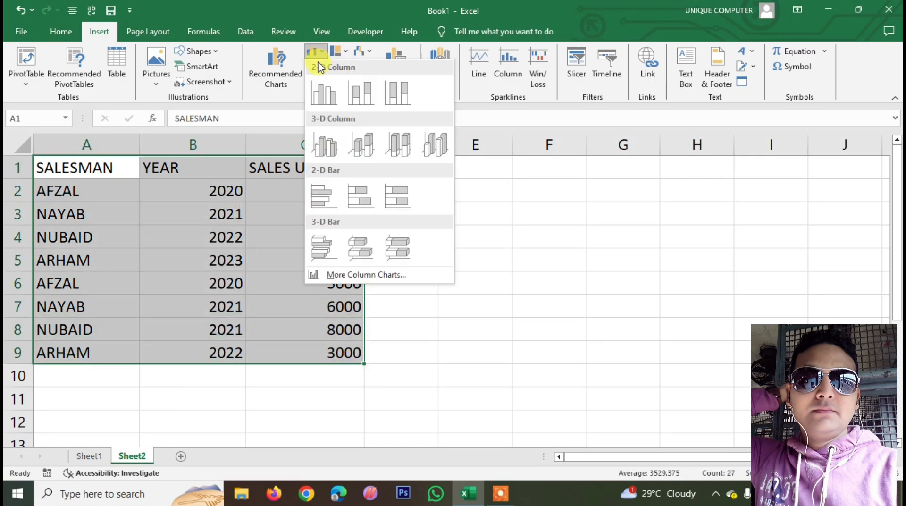
click(327, 99)
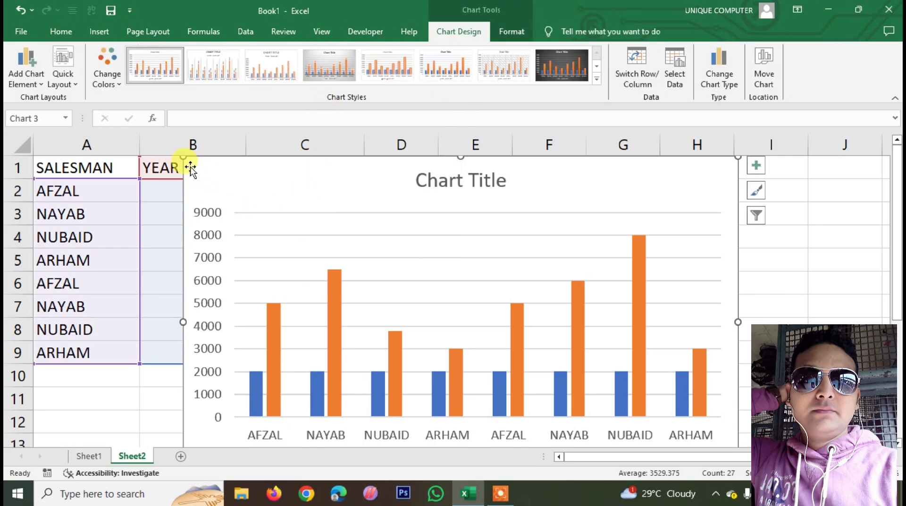
Shrink the column chart and move it beside the table, starting in column D at row 1, and apply the second chart style with vertical data labels.
drag(179, 158, 301, 228)
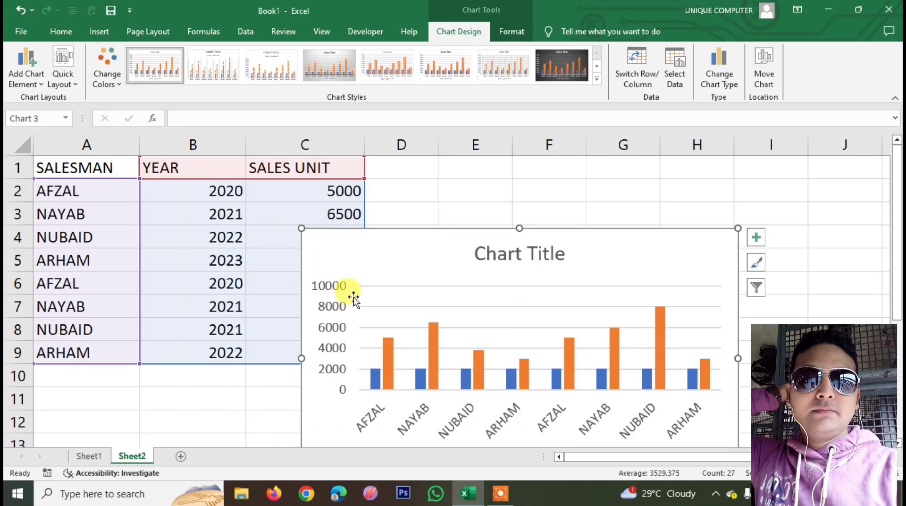
drag(433, 281, 541, 216)
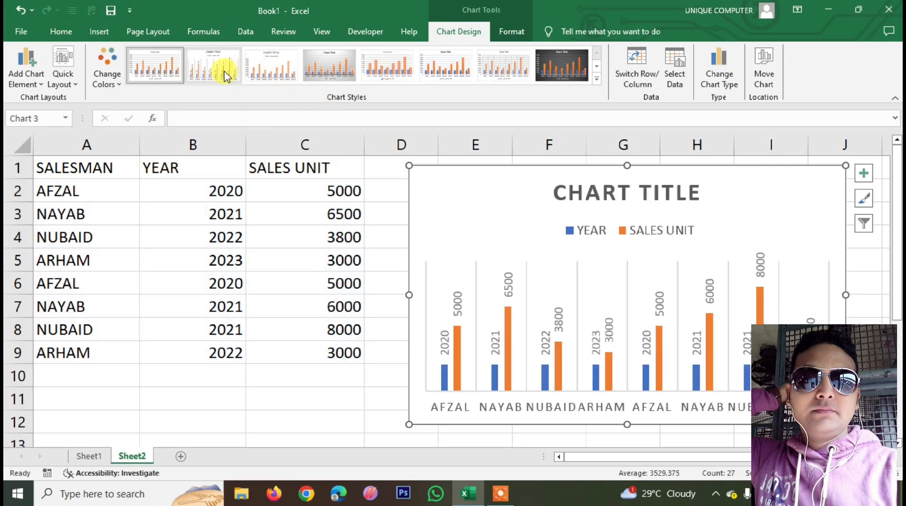
click(225, 76)
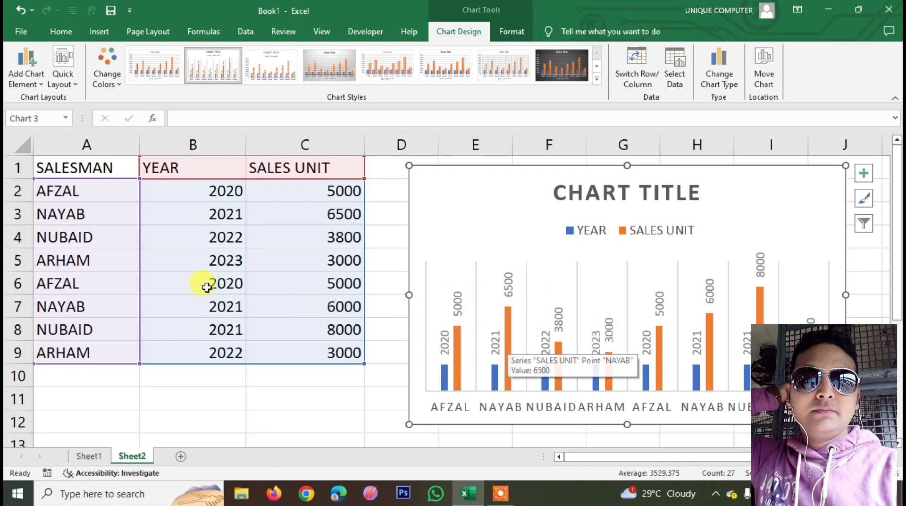
click(60, 192)
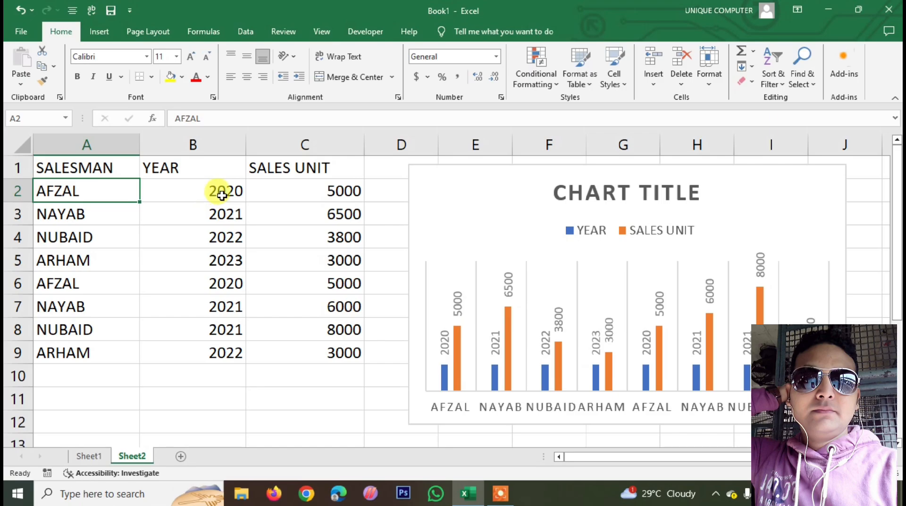
Delete the clustered column chart beside the sales table.
click(222, 195)
click(309, 195)
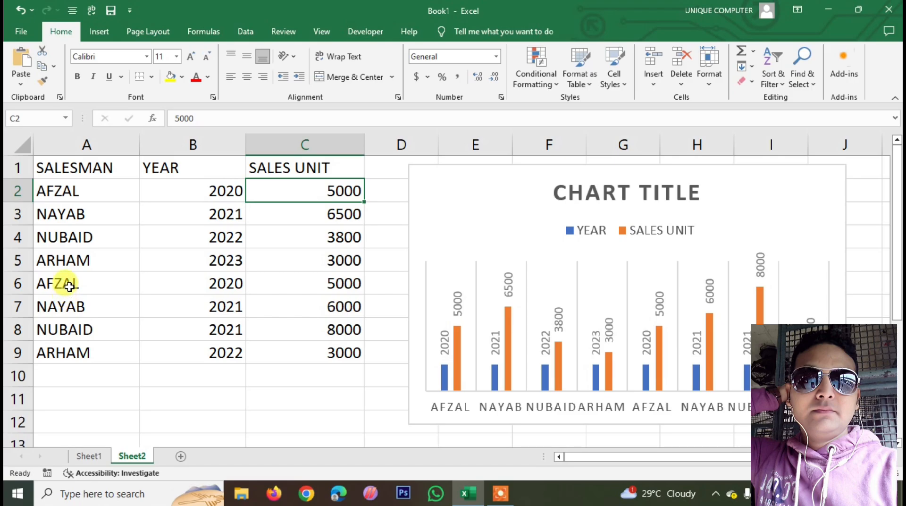
click(206, 284)
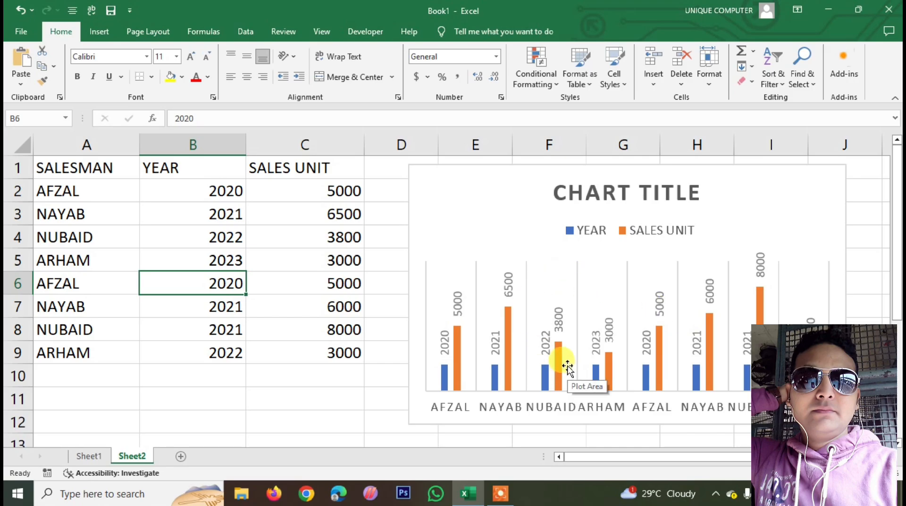
click(446, 189)
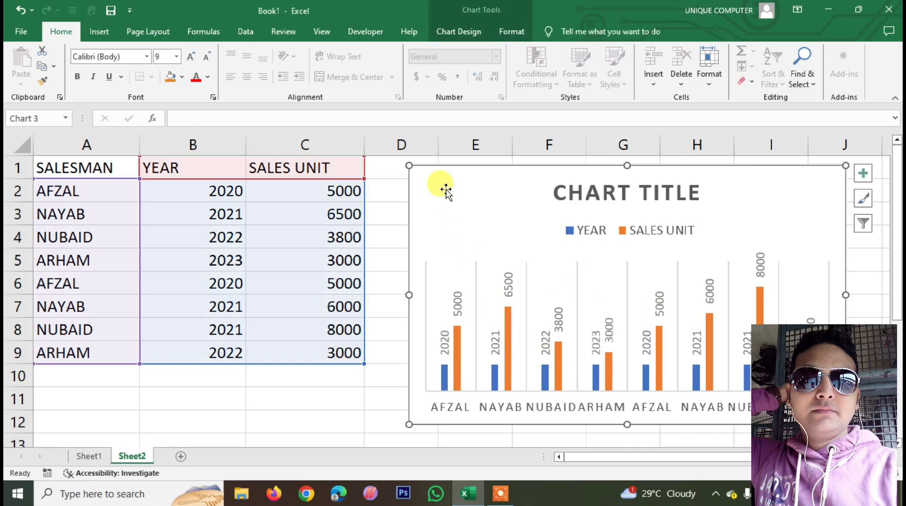
key(Delete)
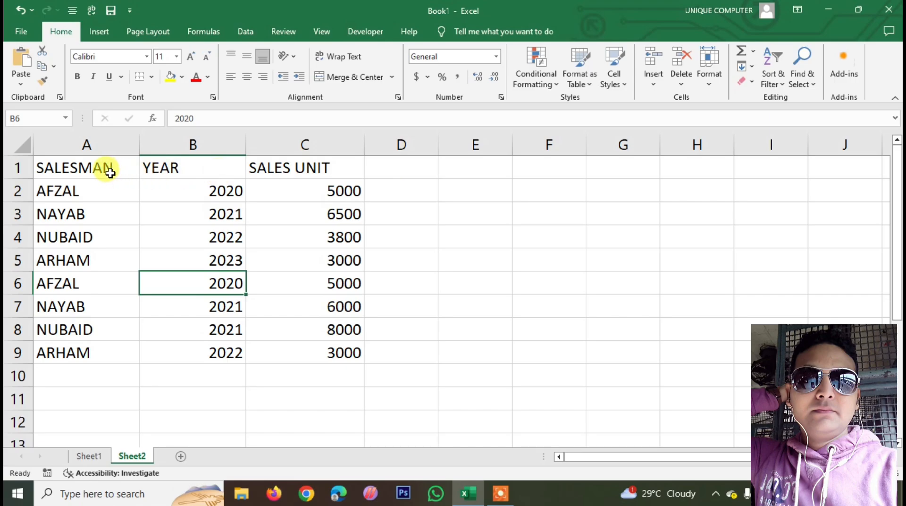
Insert a 2-D Pie chart from the sales table range A1:C9.
drag(110, 173, 324, 350)
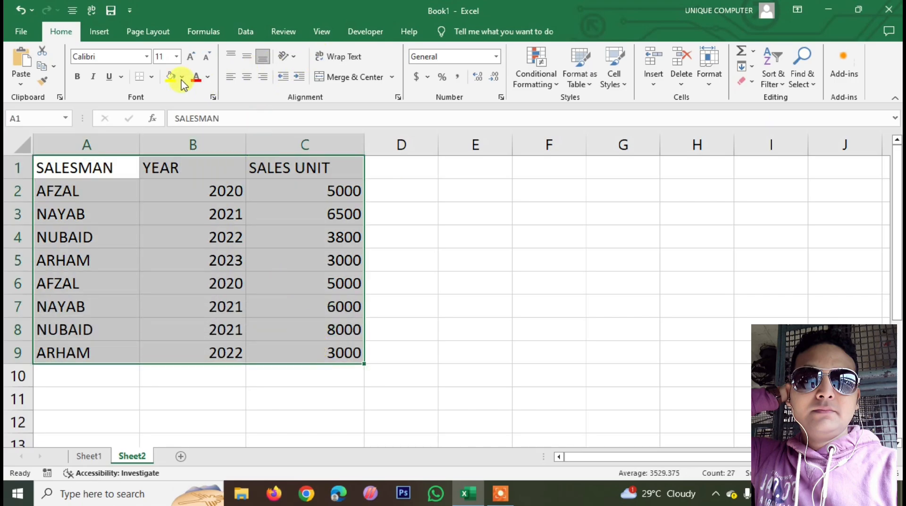
click(99, 32)
click(322, 82)
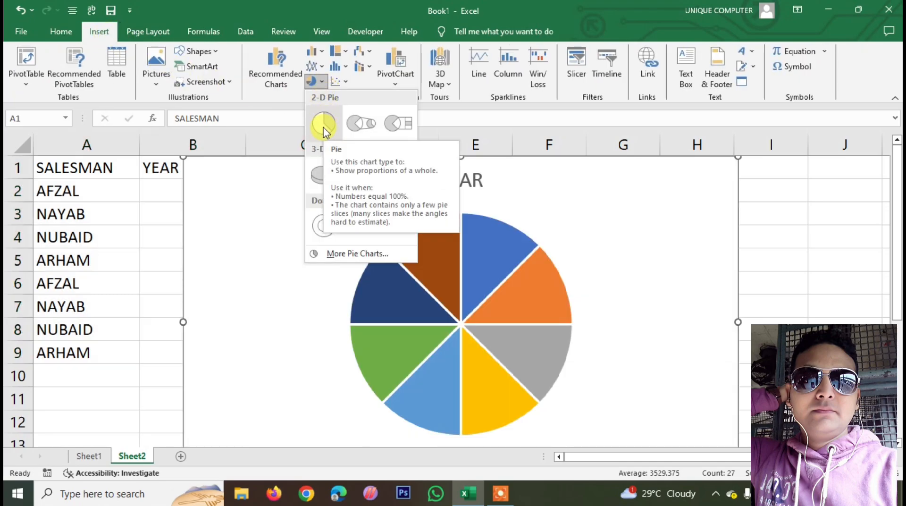
click(323, 126)
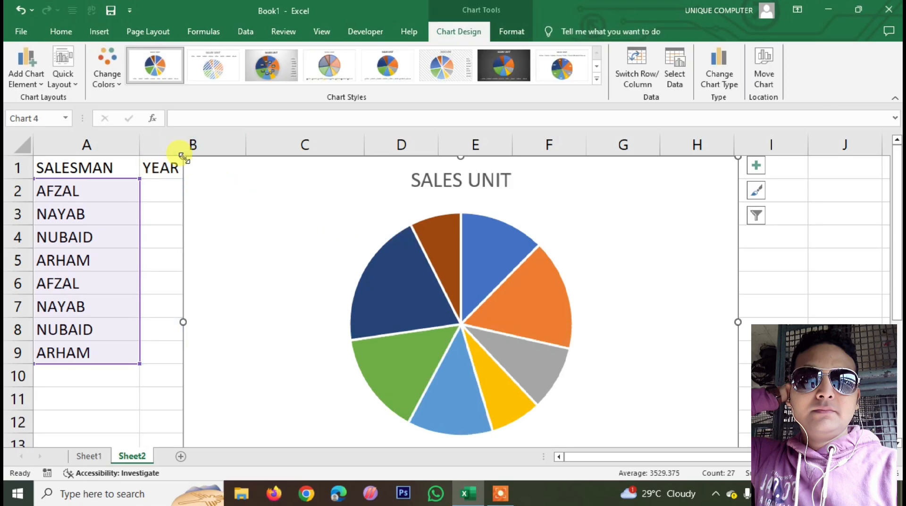
Shrink the pie chart, move it beside the table starting in column E, and apply the third chart style with percentage labels.
drag(183, 155, 302, 236)
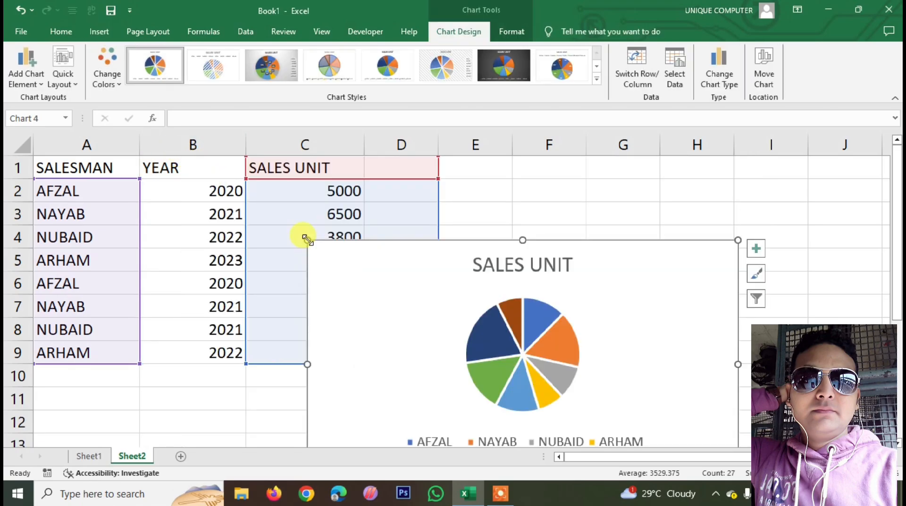
drag(398, 307, 569, 253)
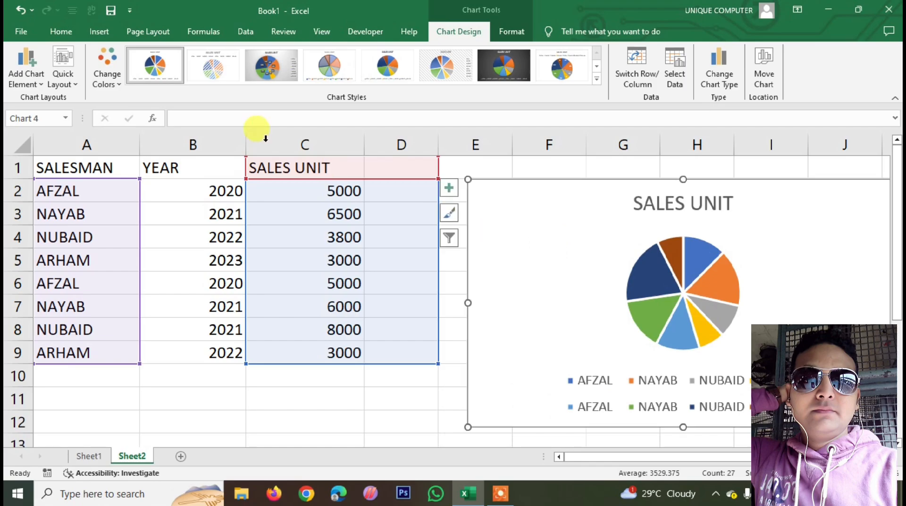
click(268, 71)
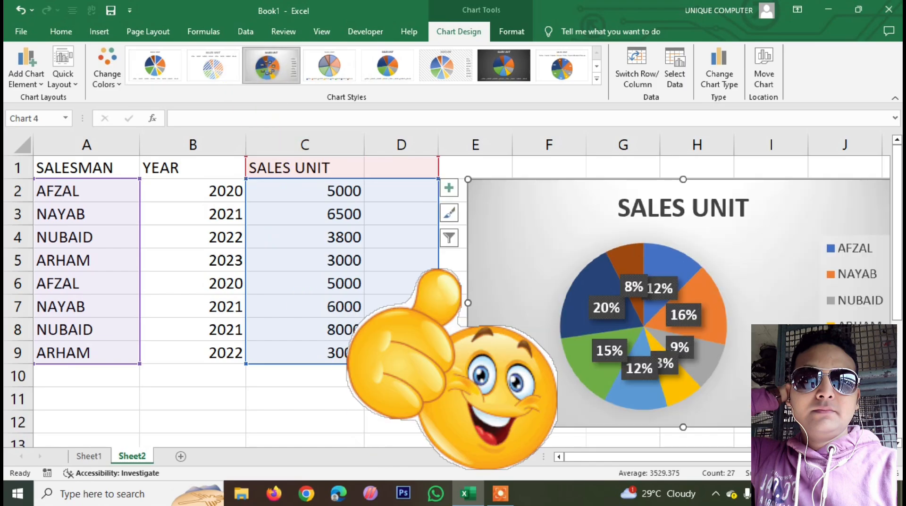
Move the 20%, 15%, lower 12% and lower 8% labels outward toward the edges of their pie slices.
click(596, 309)
drag(585, 319, 568, 319)
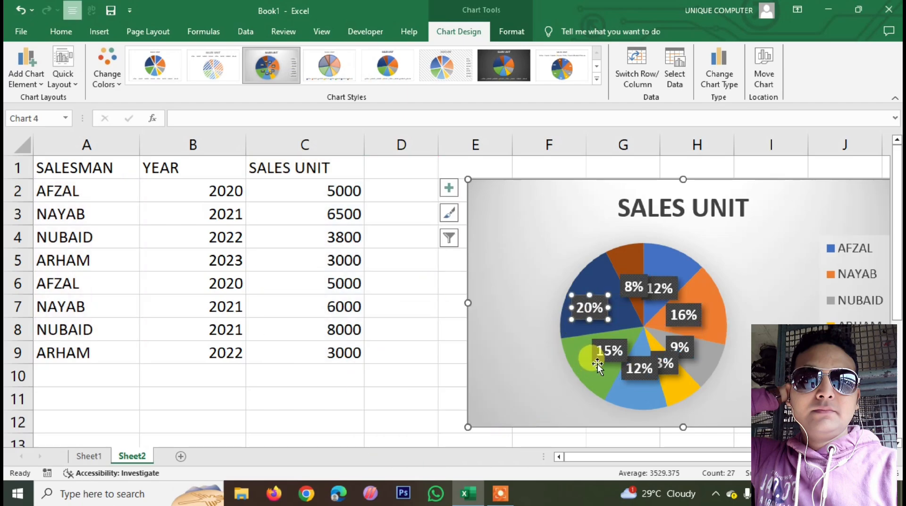
click(585, 365)
drag(584, 365, 570, 373)
drag(625, 375, 625, 401)
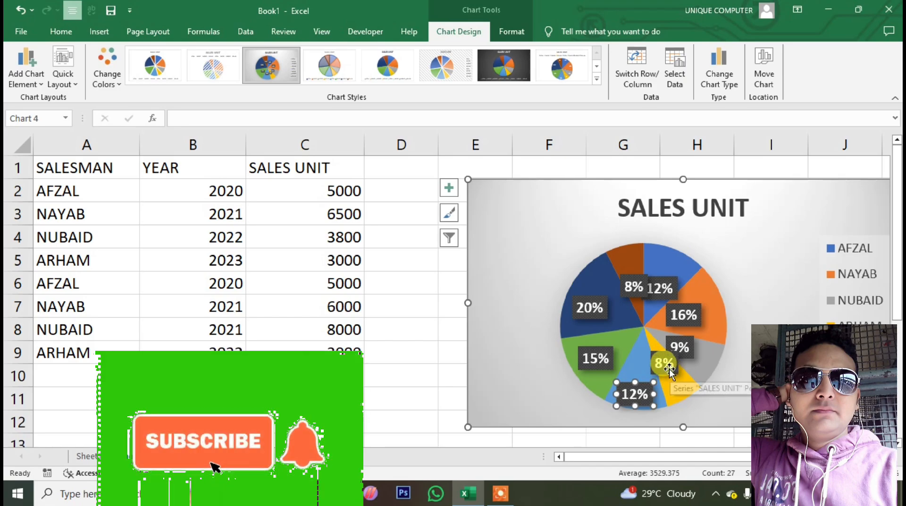
click(665, 363)
drag(666, 363, 682, 399)
Try to reposition the 9% label and undo the last move of the yellow slice's 8% label.
click(679, 351)
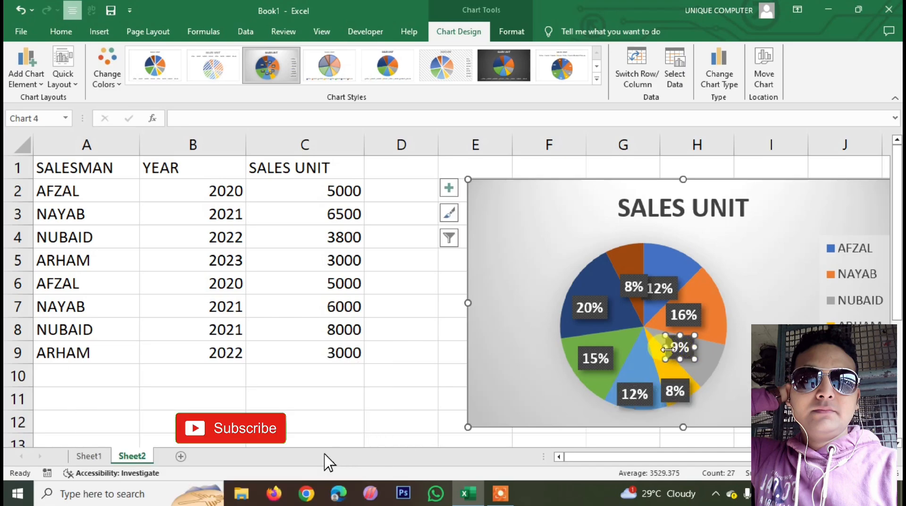
click(720, 383)
click(686, 353)
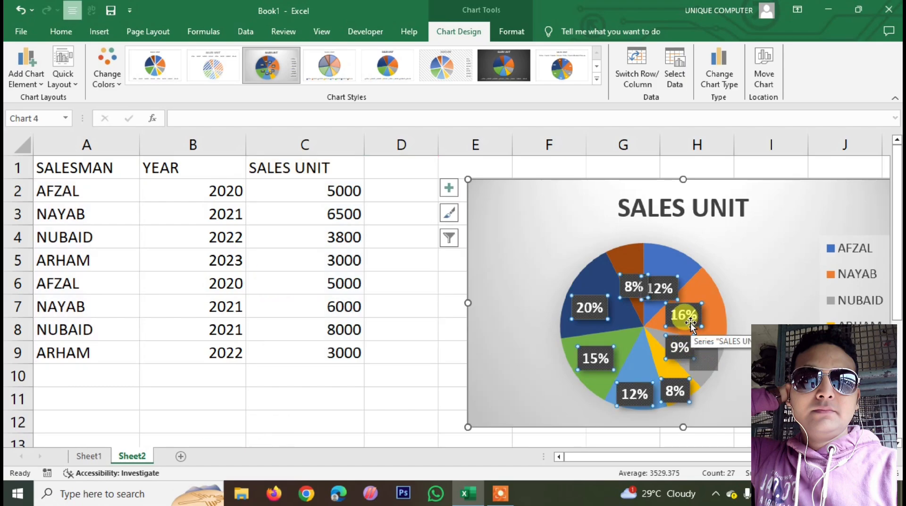
drag(674, 391, 664, 362)
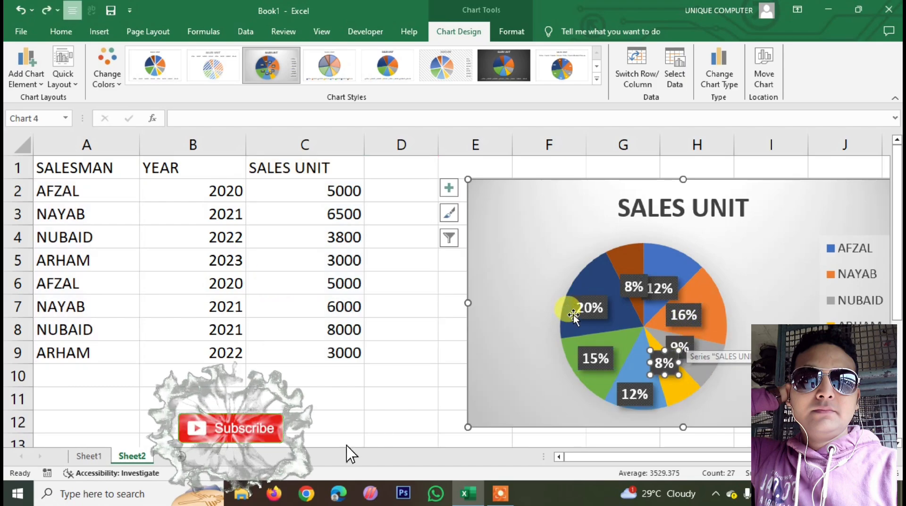
click(577, 279)
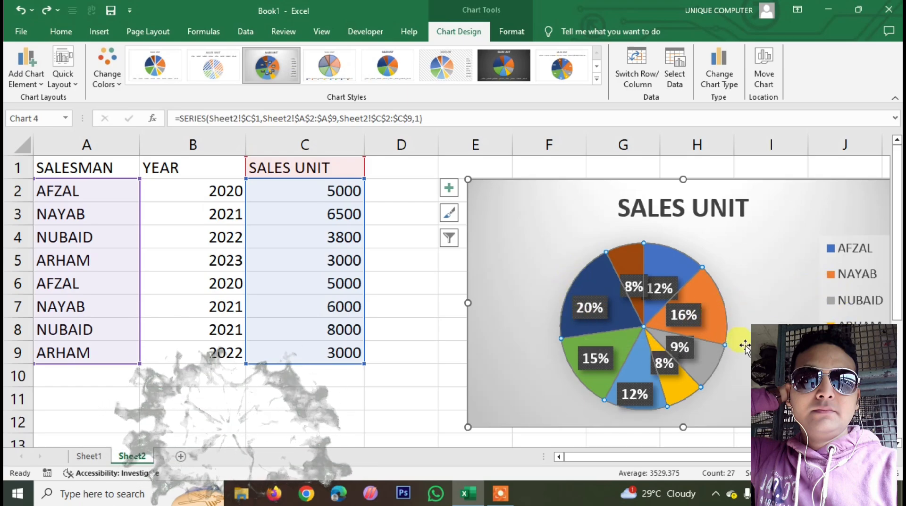
Move the 16%, 9% and lower 8% labels outward within their pie slices.
click(694, 322)
click(693, 323)
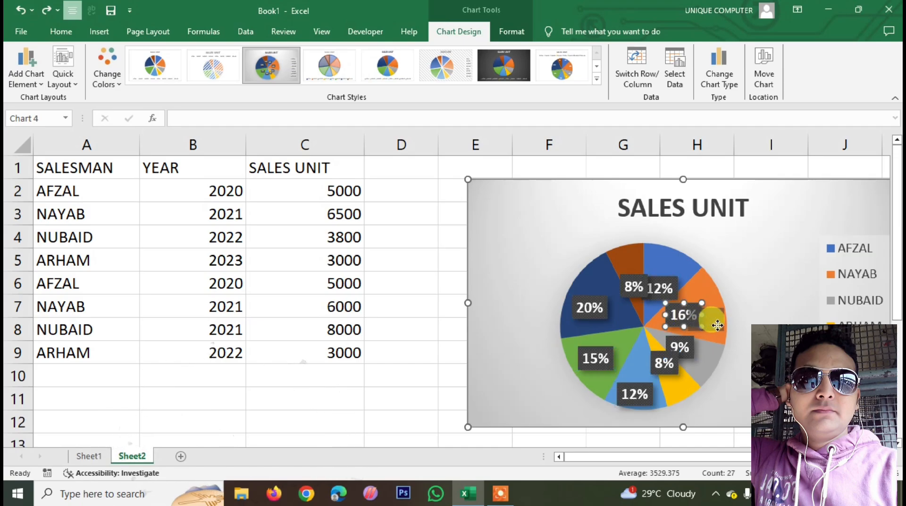
click(687, 349)
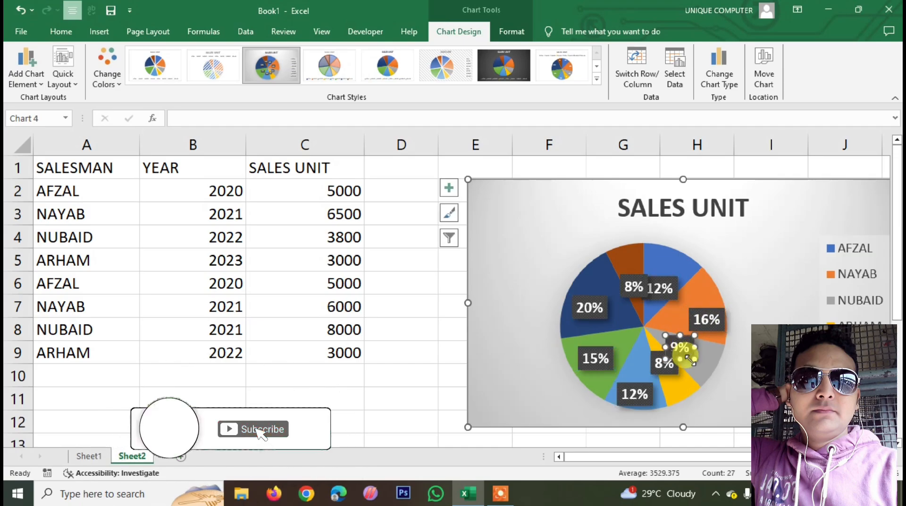
drag(688, 358, 677, 387)
drag(651, 361, 666, 379)
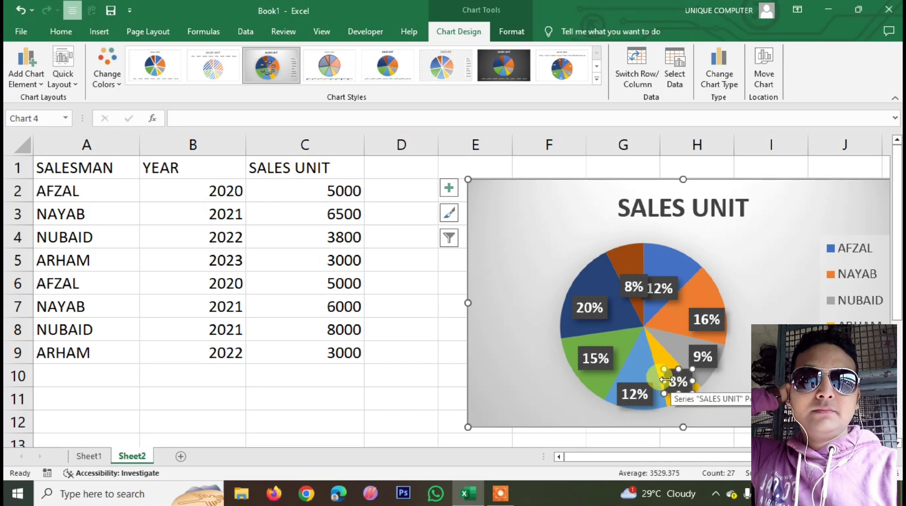
Delete the yellow slice's 8% label and the whole pie chart.
key(Delete)
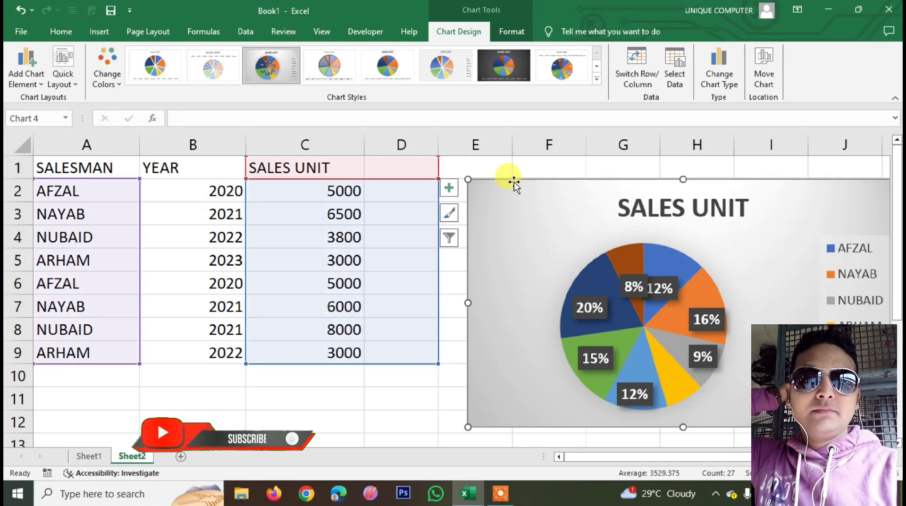
key(Delete)
click(491, 252)
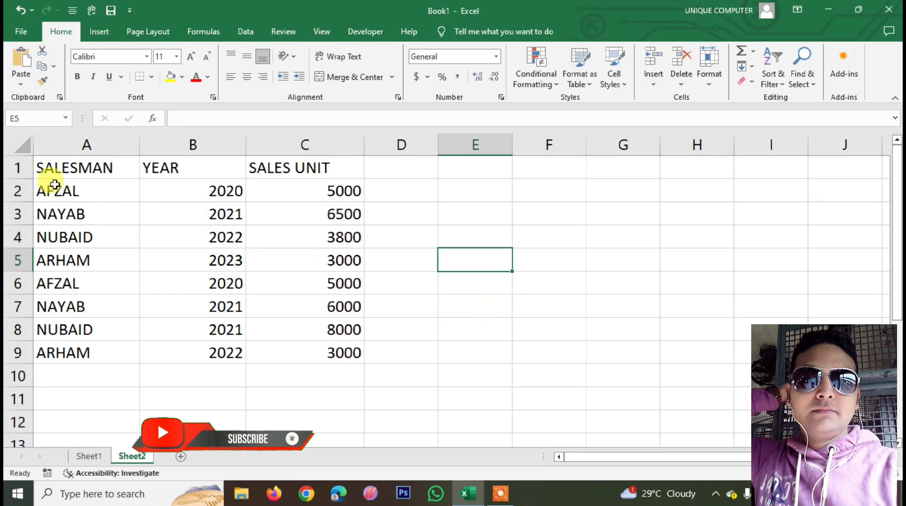
Insert a 2-D Clustered Bar chart from the sales table range A1:C9.
drag(55, 170, 314, 347)
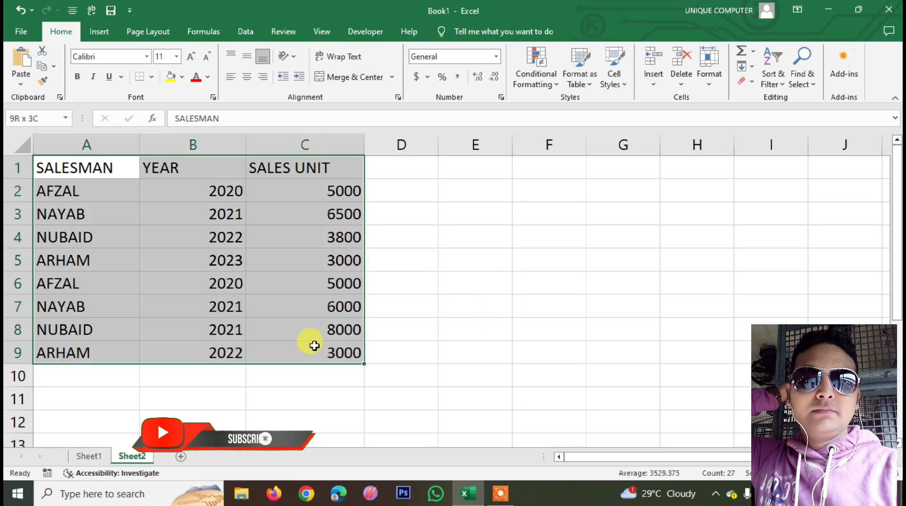
click(99, 32)
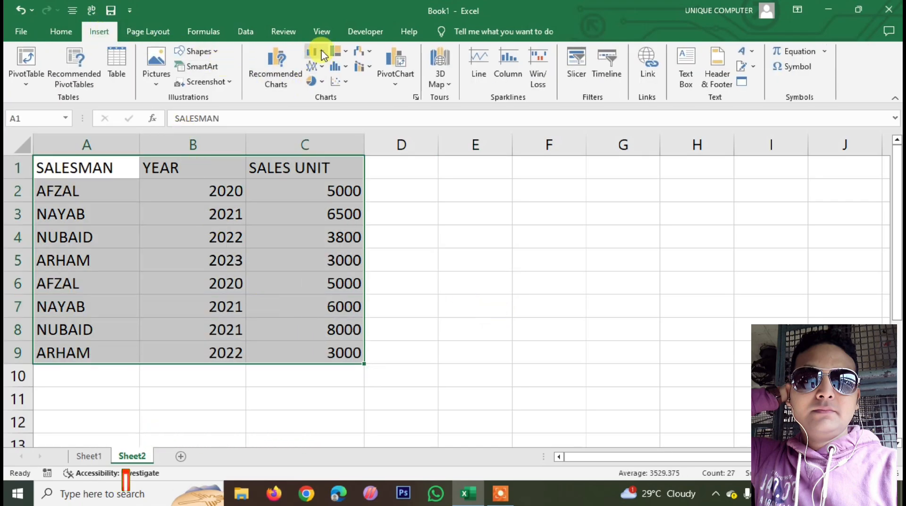
click(321, 51)
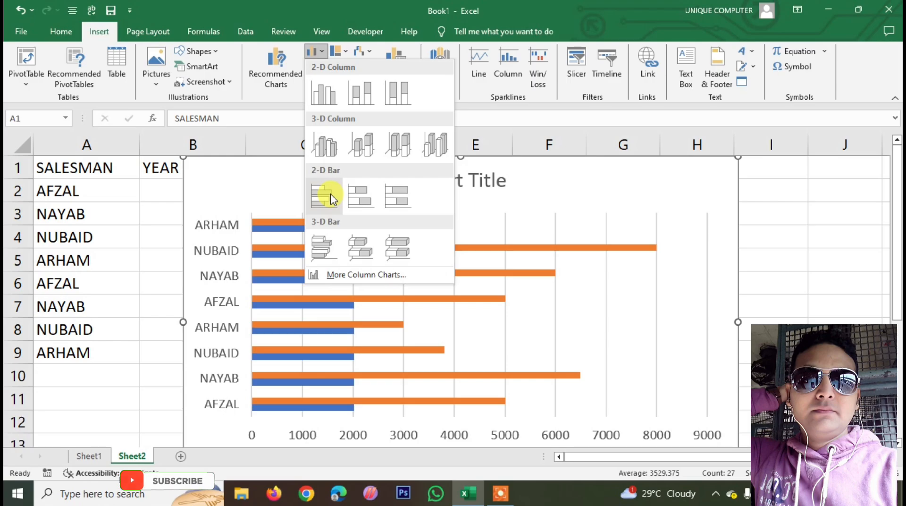
click(326, 193)
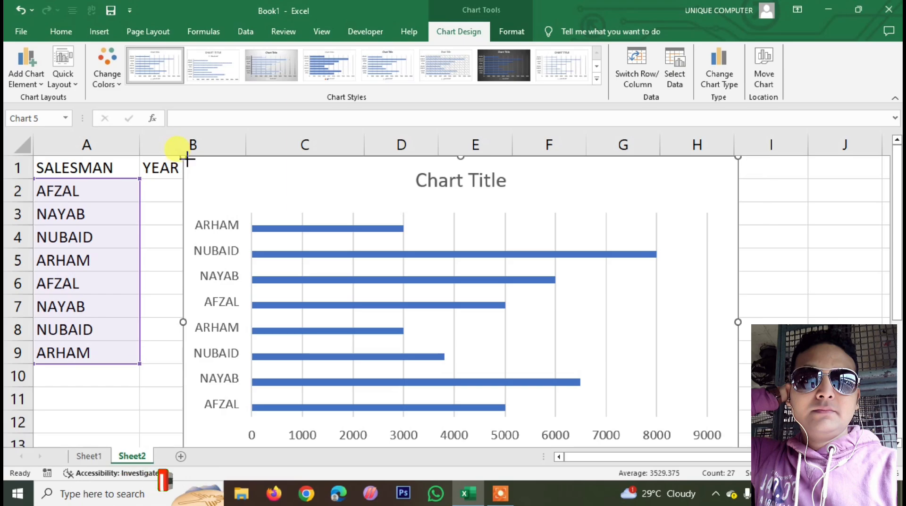
Try to resize the clustered bar chart from its upper corner and undo the changes made to it.
drag(181, 156, 209, 172)
key(ctrl+z)
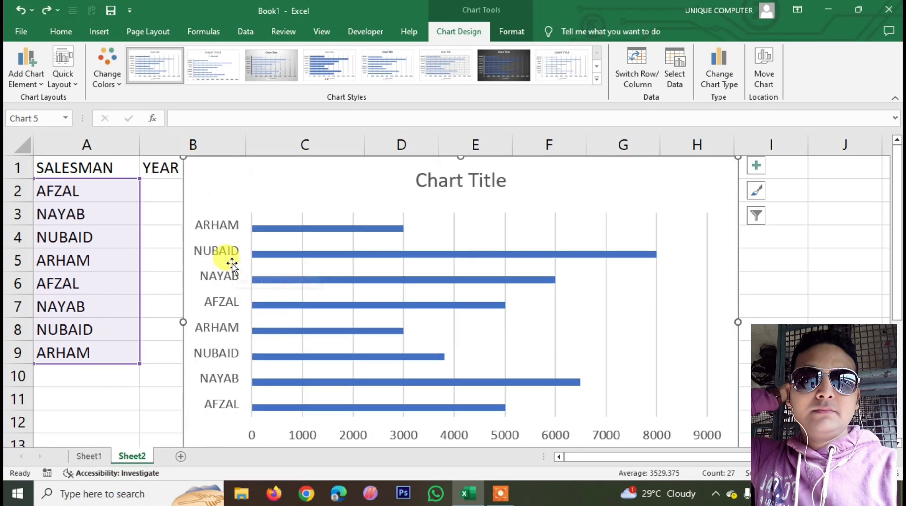
key(ctrl+z)
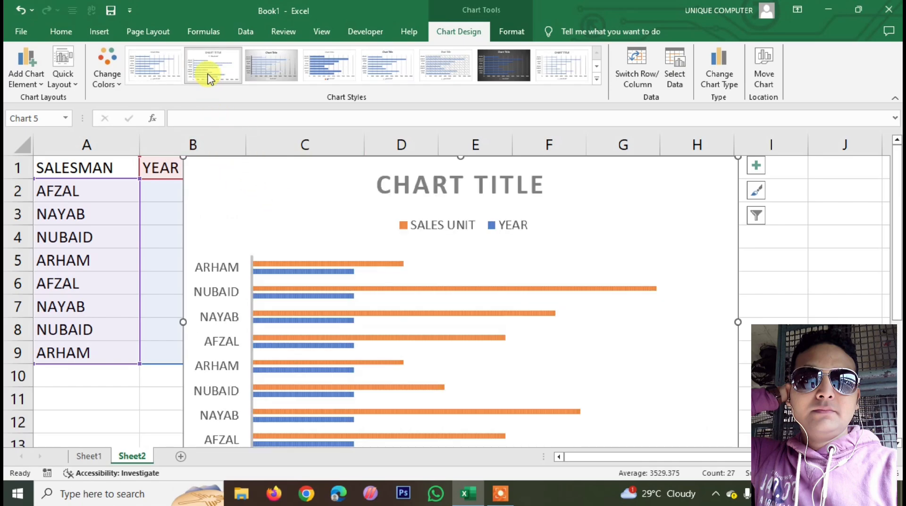
Apply chart Style 10 to the clustered bar chart and move it so that it starts in column C.
click(262, 70)
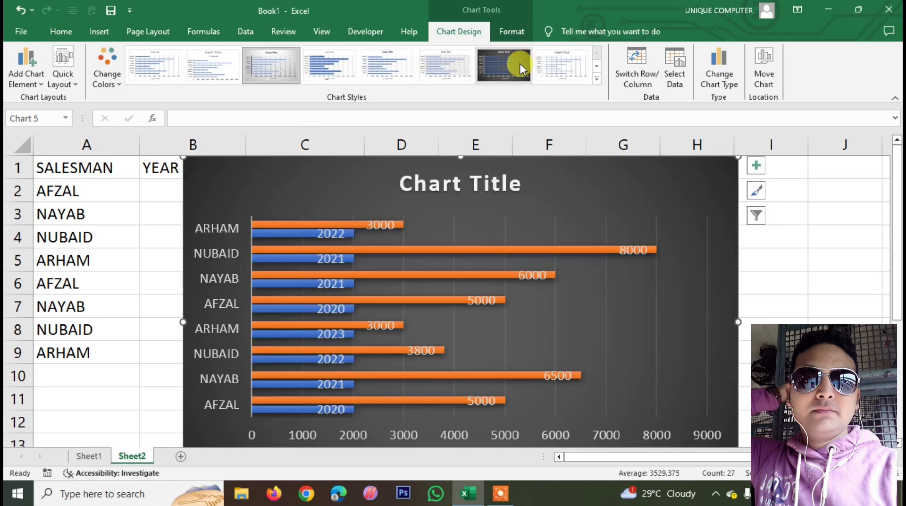
click(597, 79)
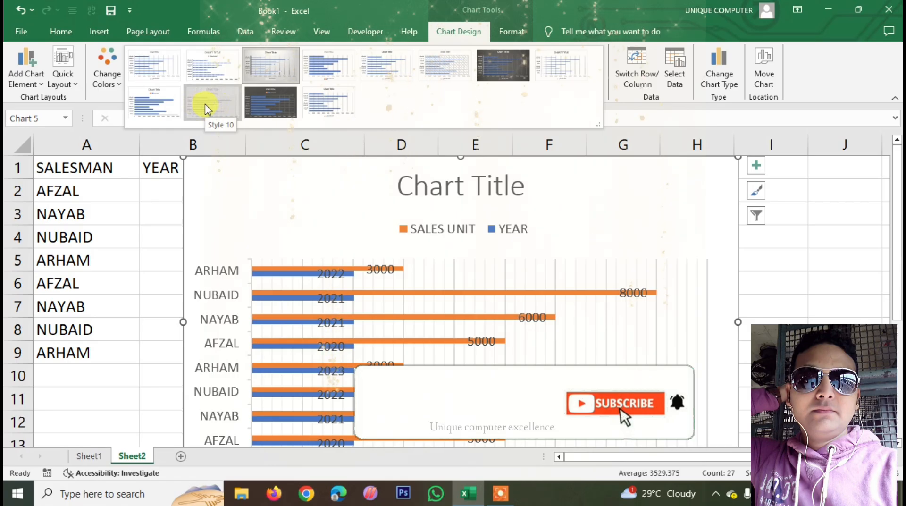
click(204, 104)
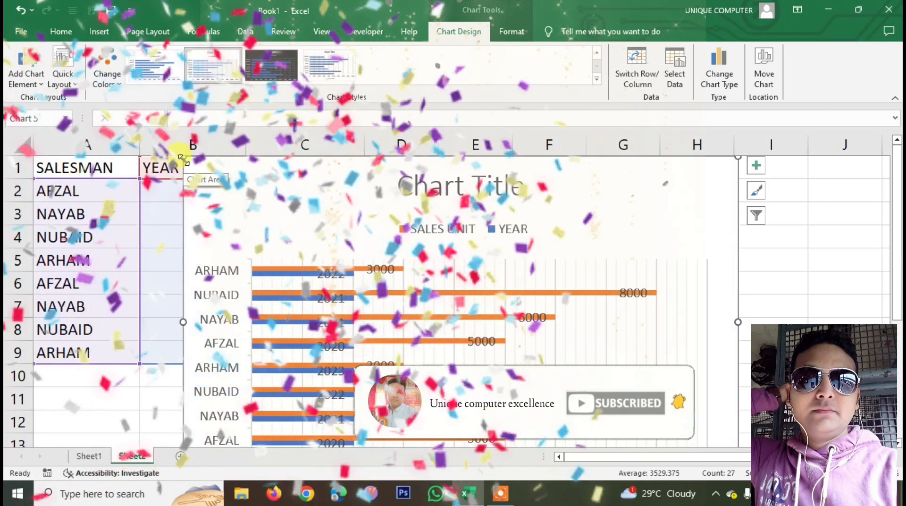
drag(229, 182, 370, 178)
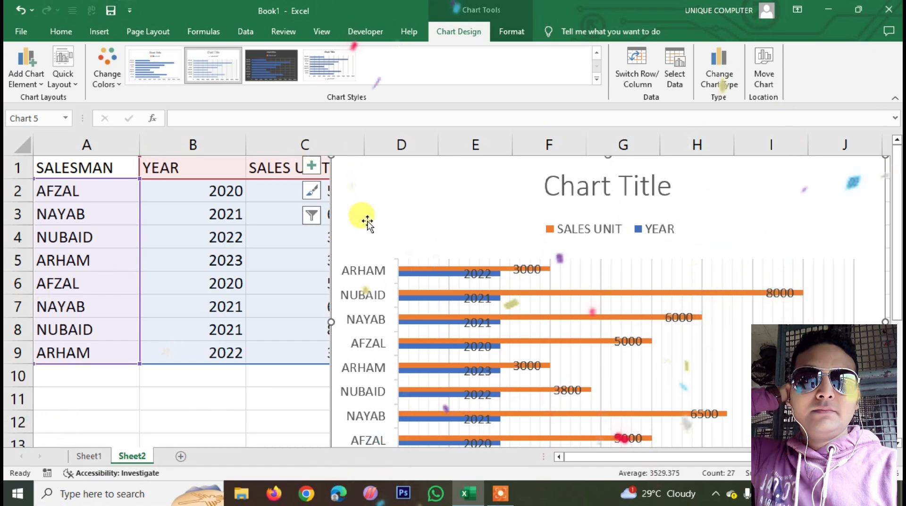